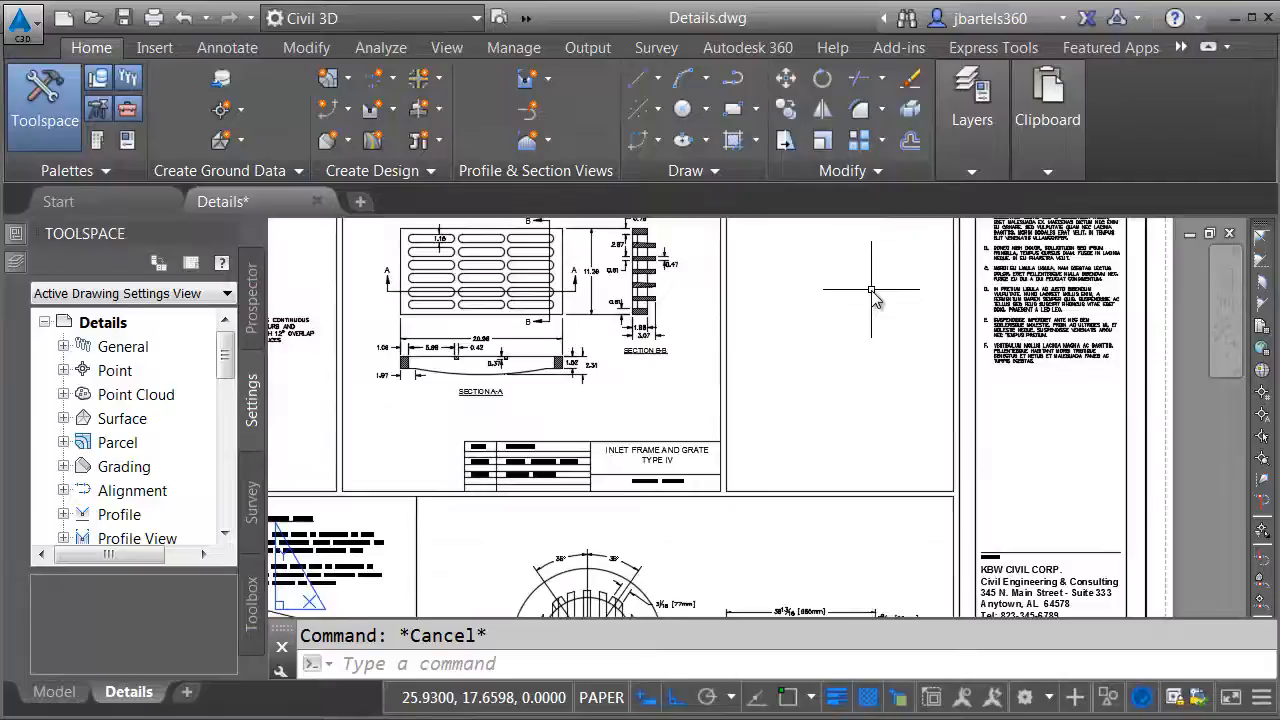
Insert sample-detail.tif from the images folder into the empty detail frame, scaled to fit the frame, with the default rotation of 0
scroll(790, 370, down, 1)
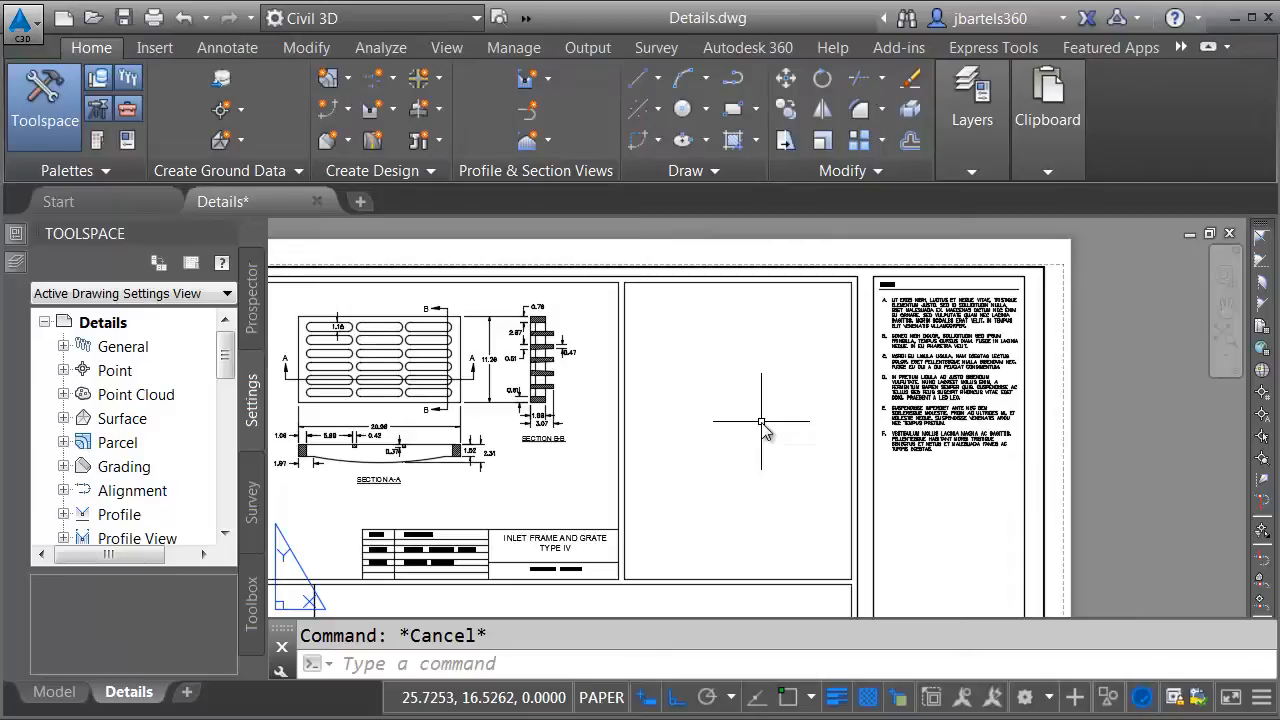
key(alt+Tab)
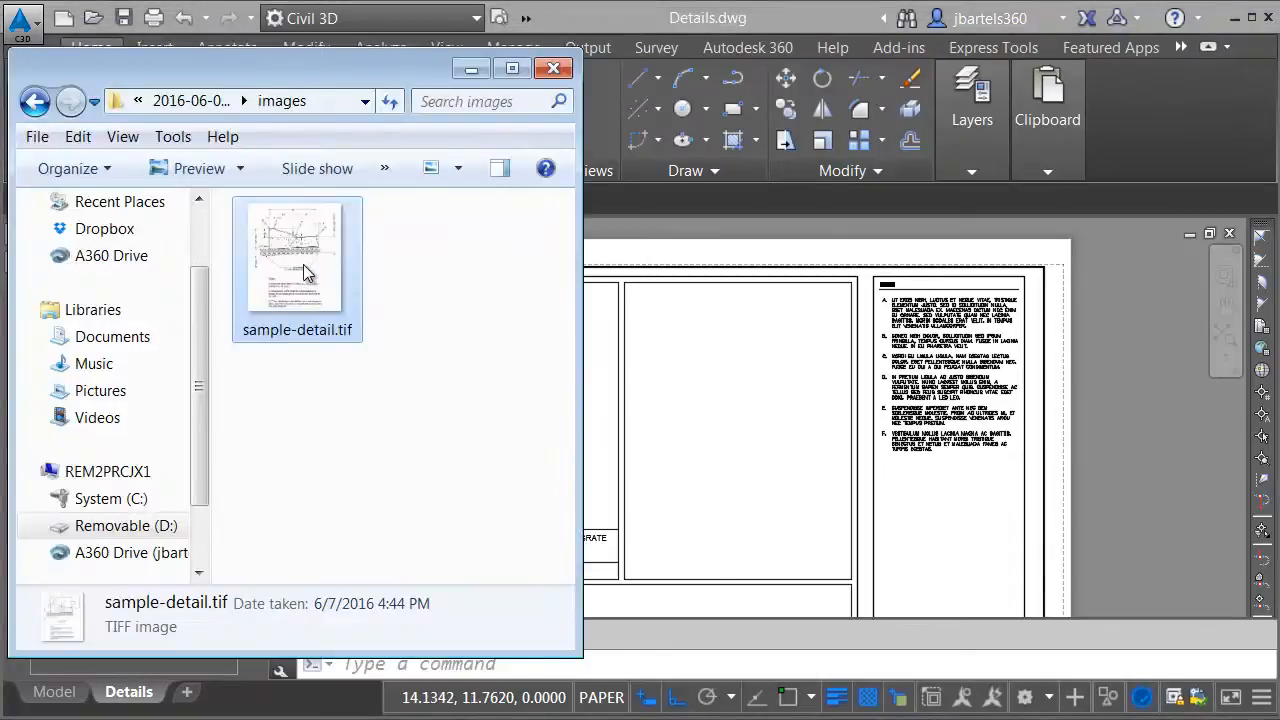
mouse_move(305, 272)
mouse_down()
mouse_move(337, 329)
mouse_move(612, 476)
mouse_up()
drag(675, 508, 674, 466)
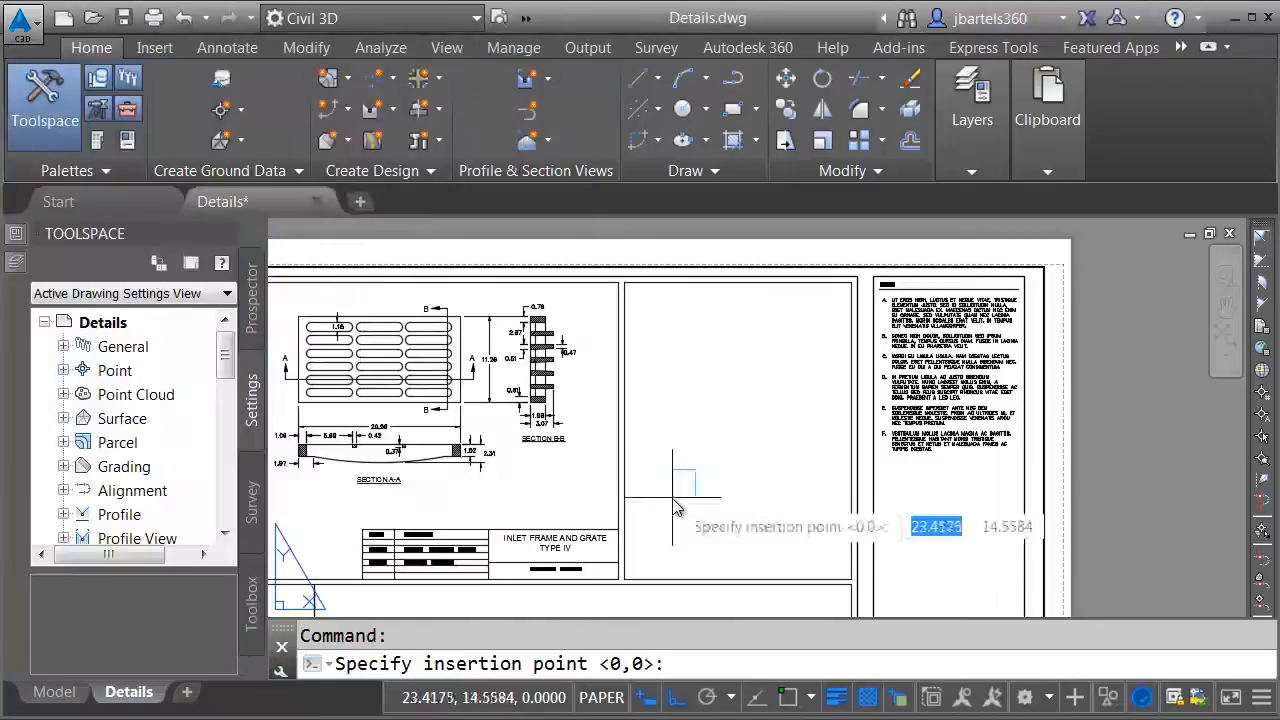
click(628, 550)
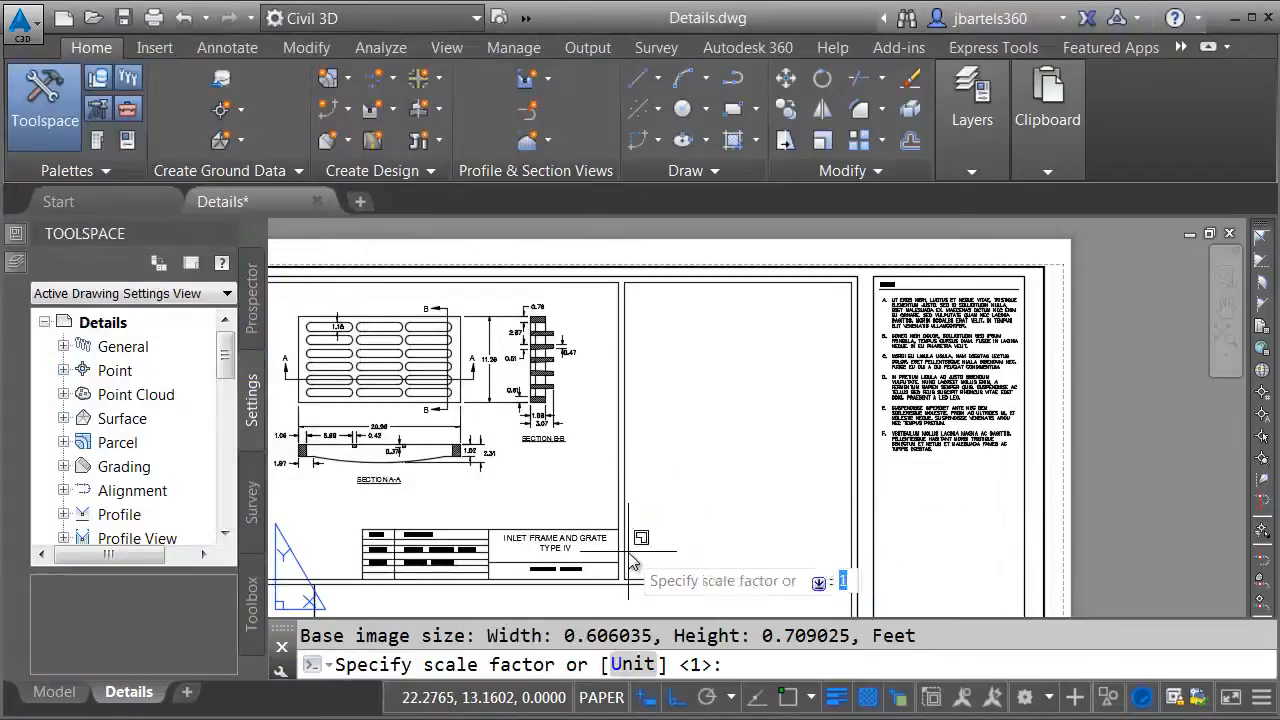
click(991, 510)
key(Return)
Examine the inserted scan up close for speckles around the curb section's linework and dimensions
scroll(843, 410, up, 10)
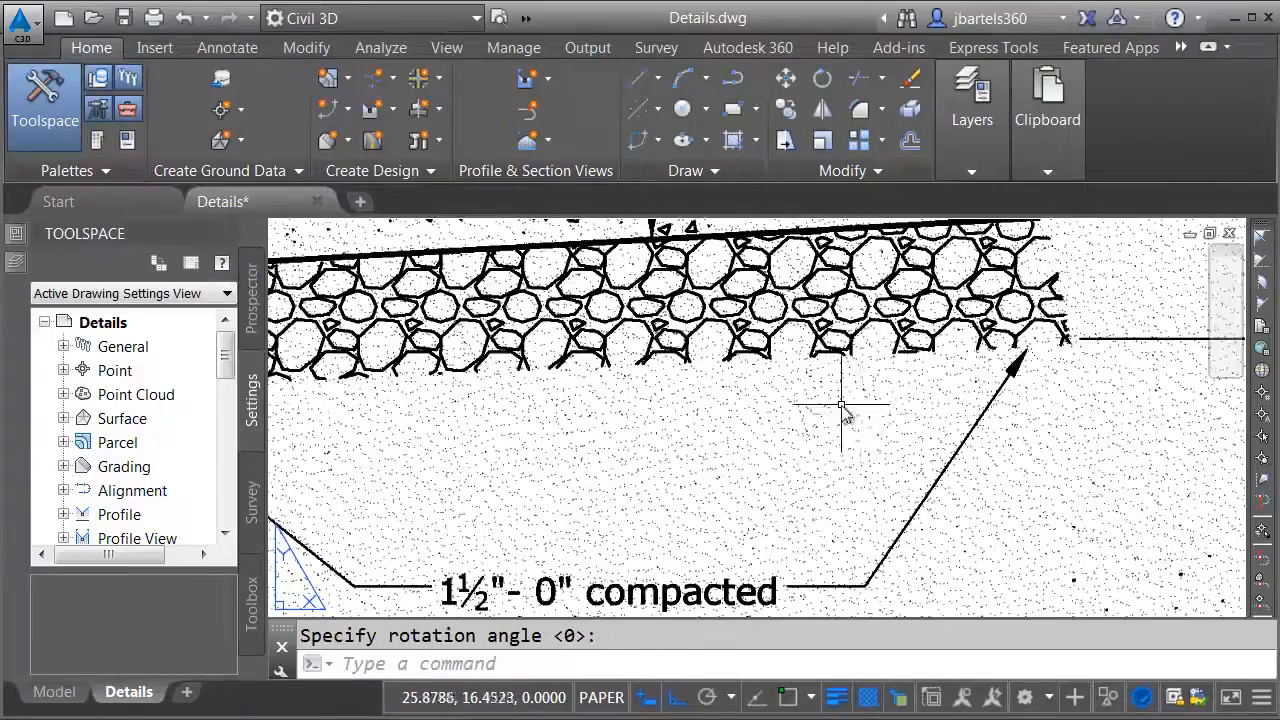
scroll(920, 449, up, 5)
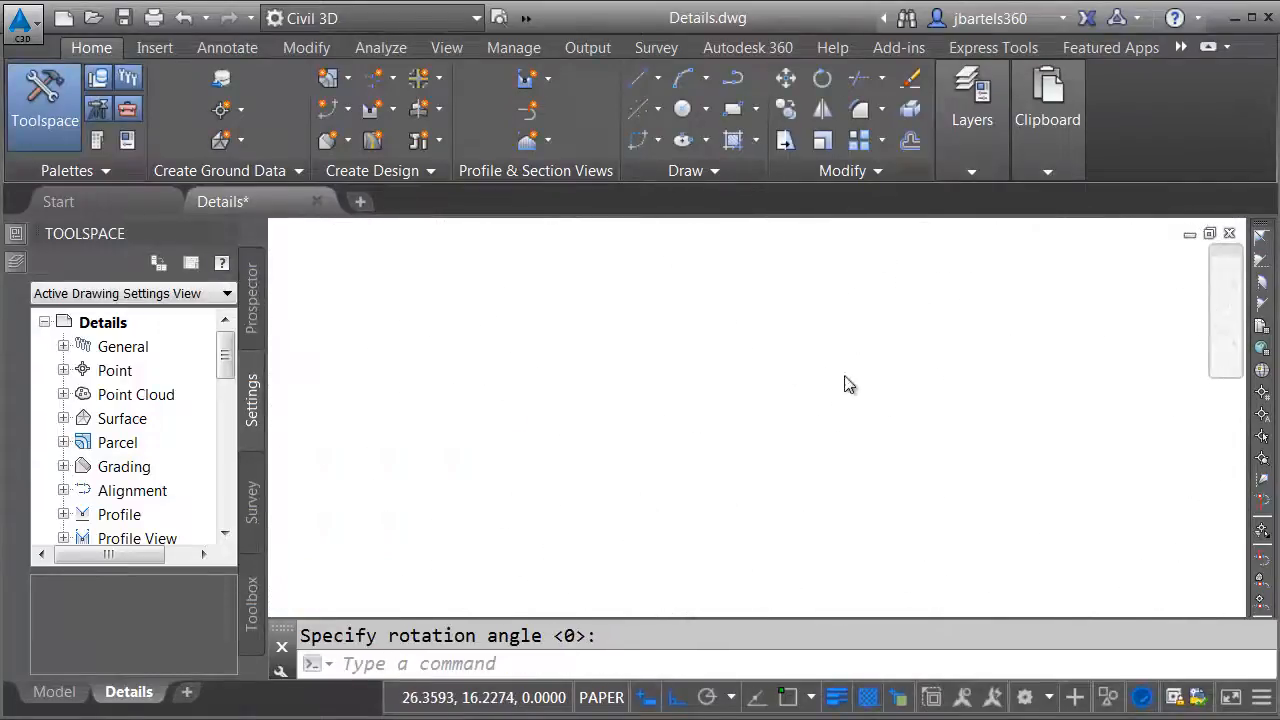
middle_drag(975, 479, 731, 381)
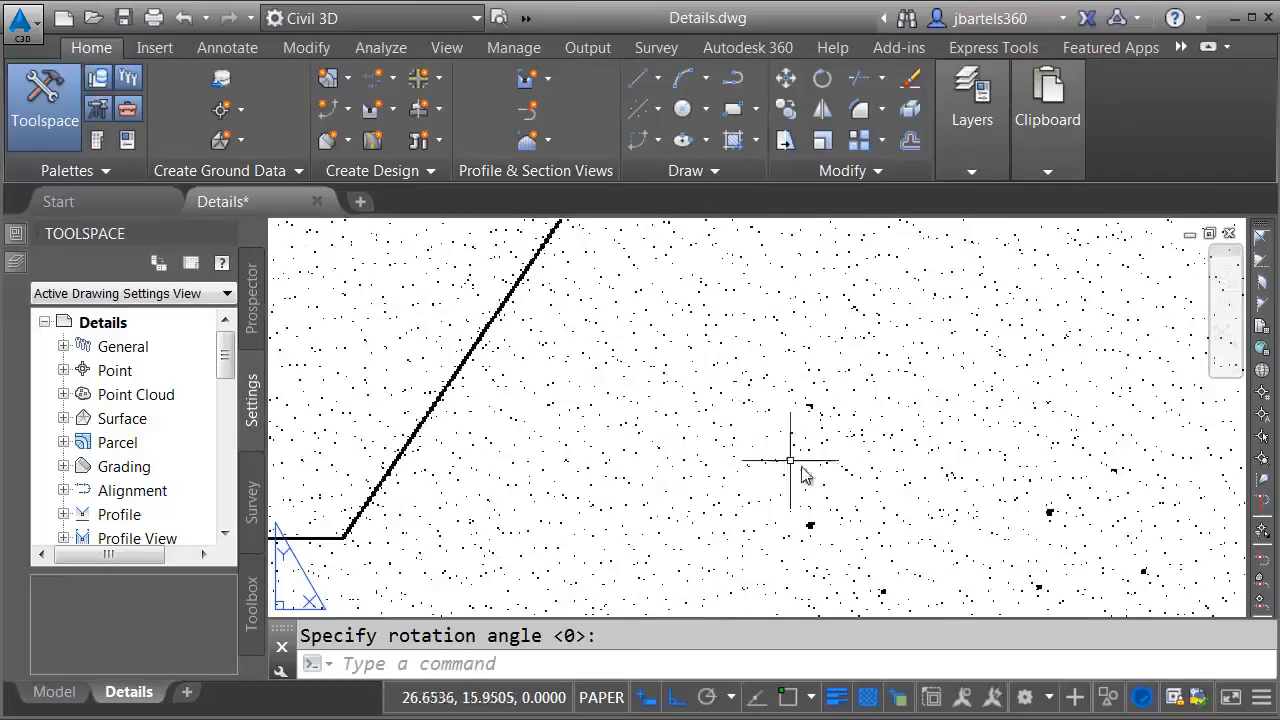
scroll(906, 500, down, 4)
middle_drag(914, 375, 930, 588)
middle_drag(855, 345, 923, 474)
middle_drag(749, 363, 809, 431)
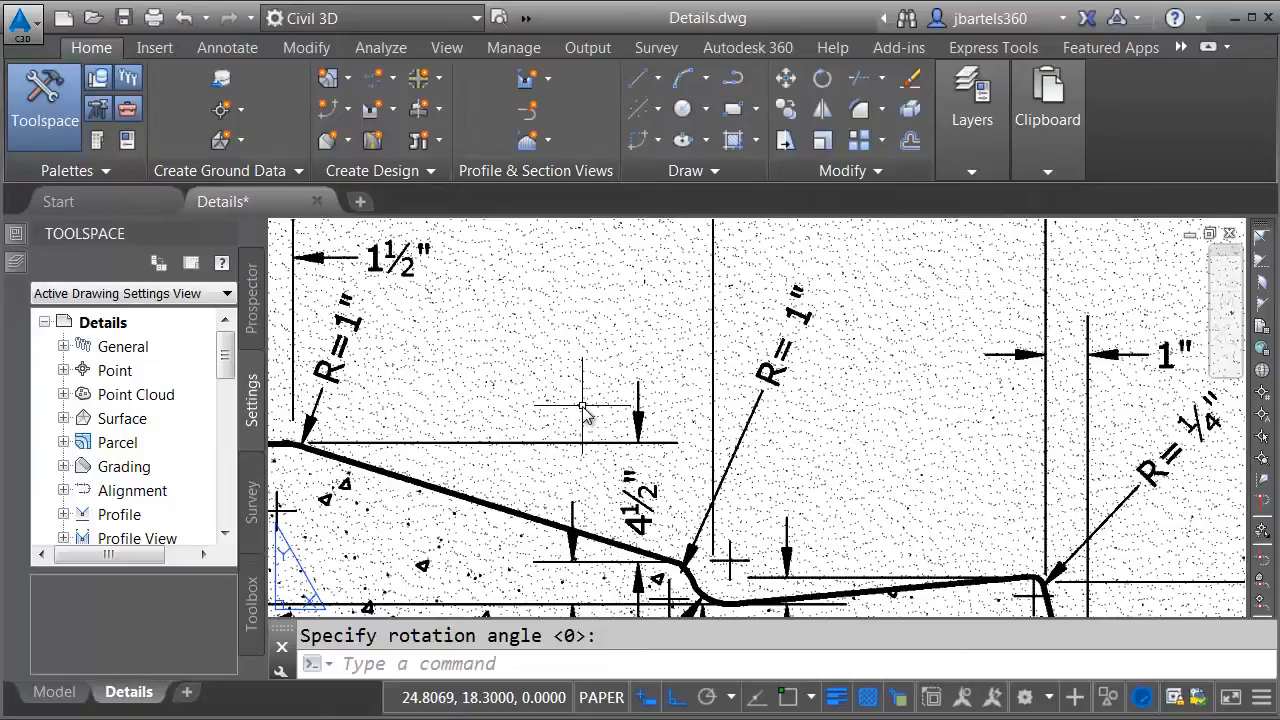
Enlarge the command history area and start the raster Despeckle command on the entire image
click(1181, 47)
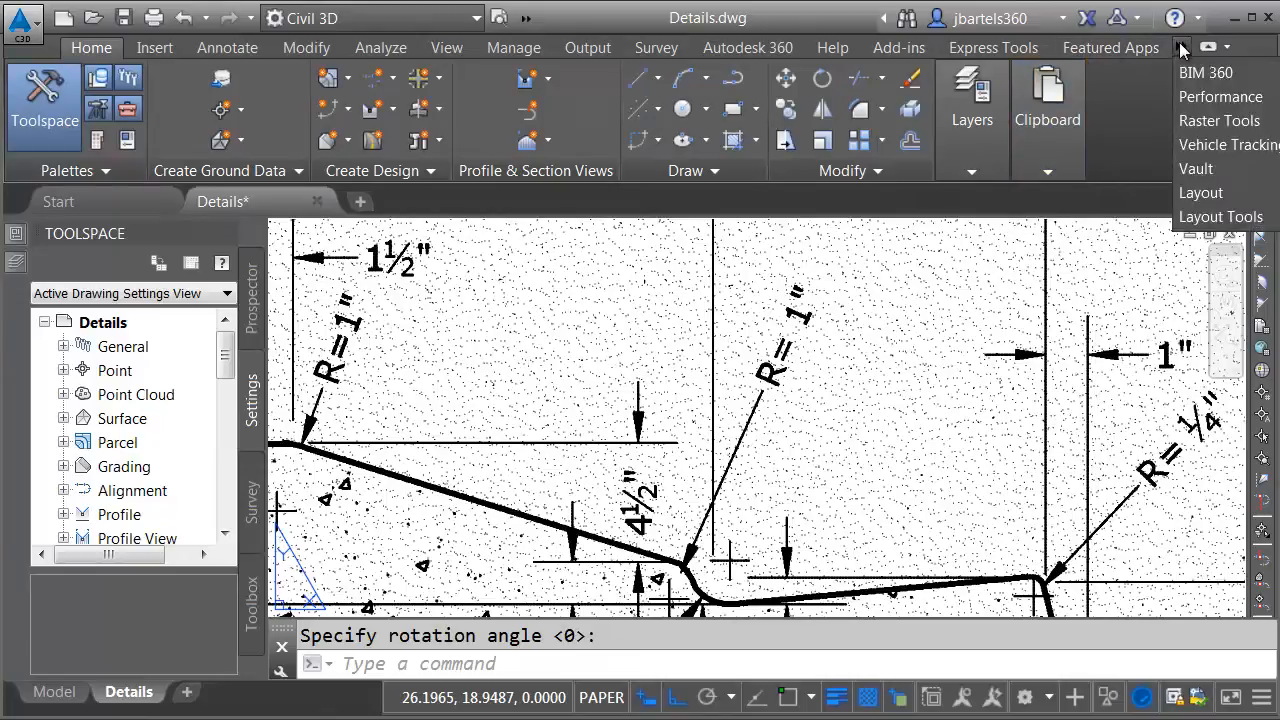
click(1183, 121)
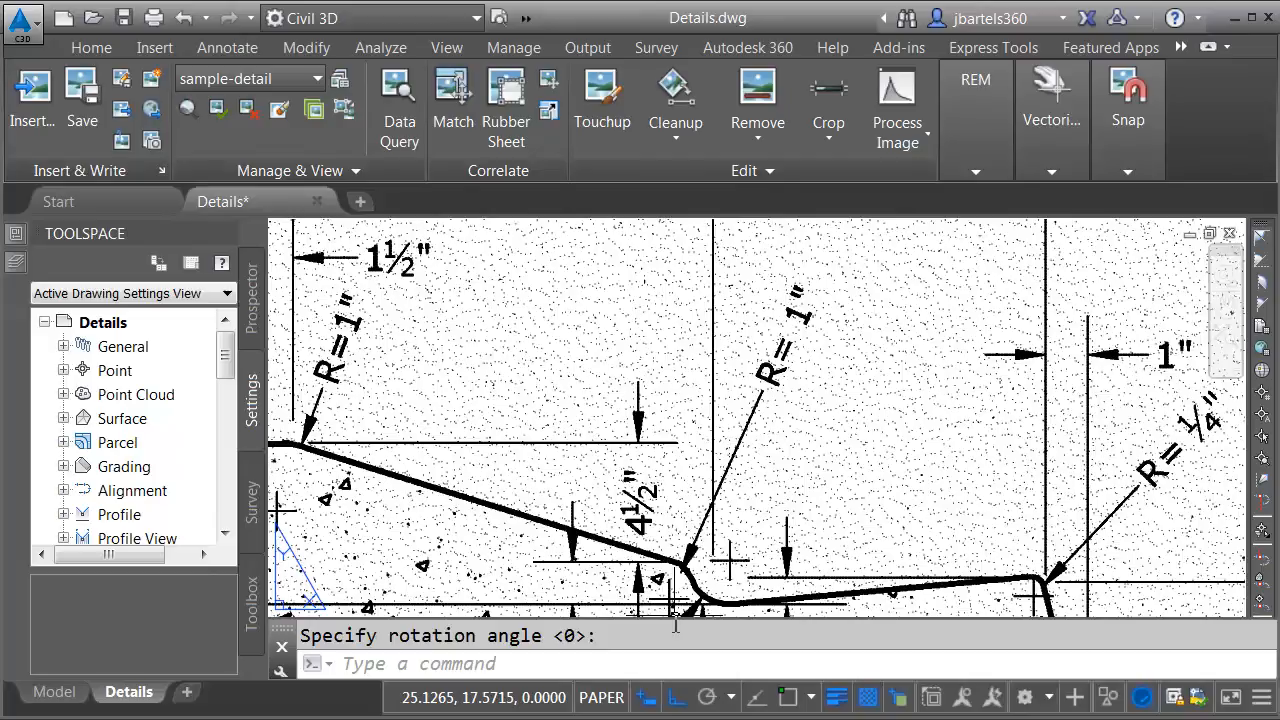
mouse_move(668, 618)
mouse_down()
mouse_move(677, 463)
mouse_move(680, 549)
mouse_up()
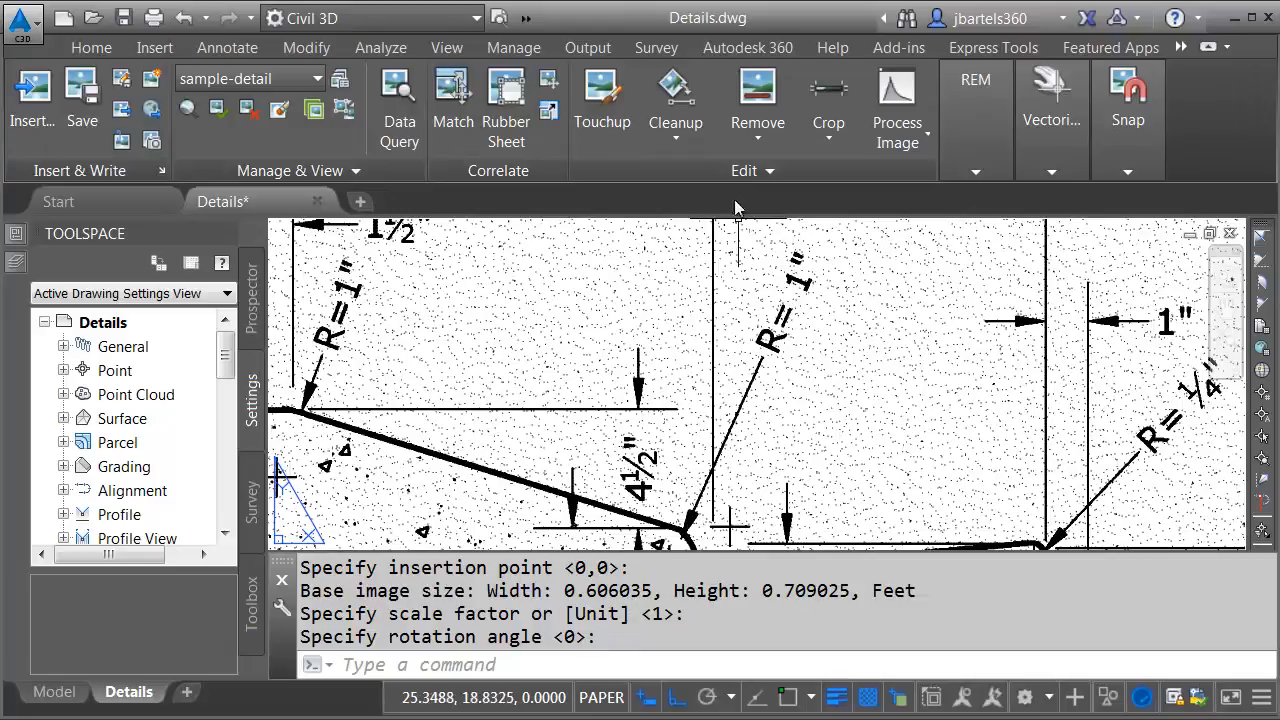
click(672, 141)
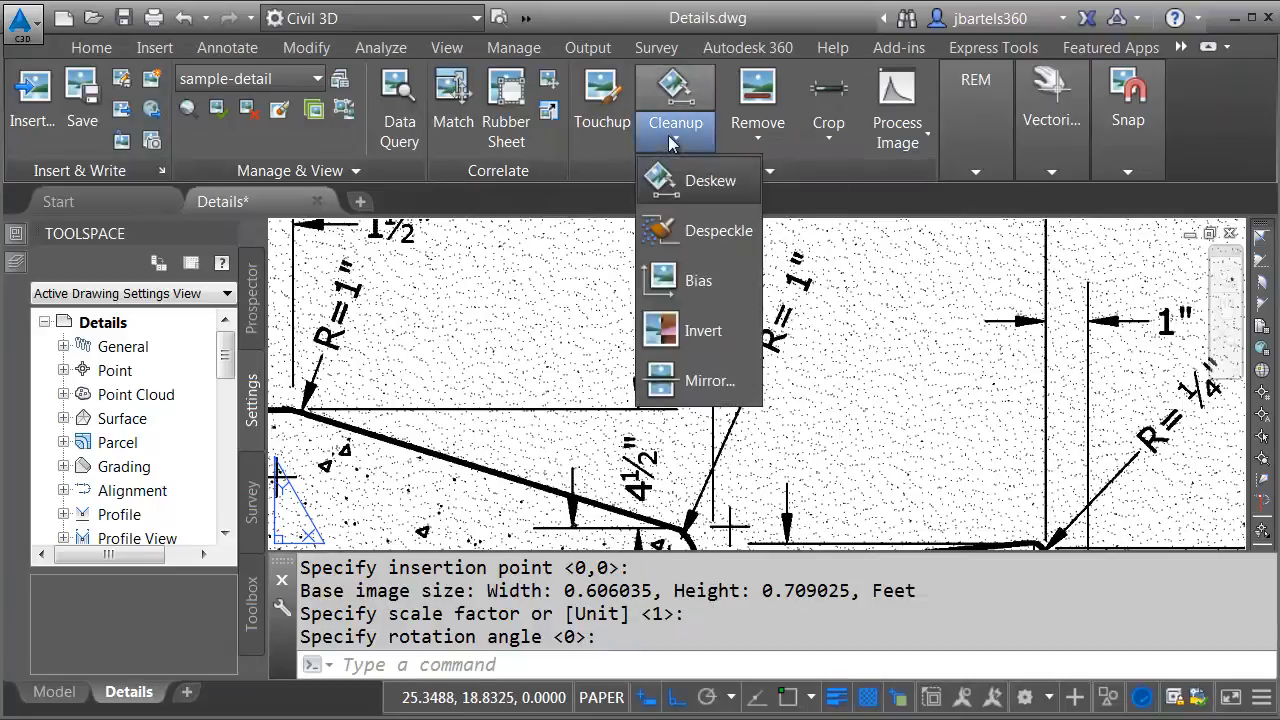
click(657, 231)
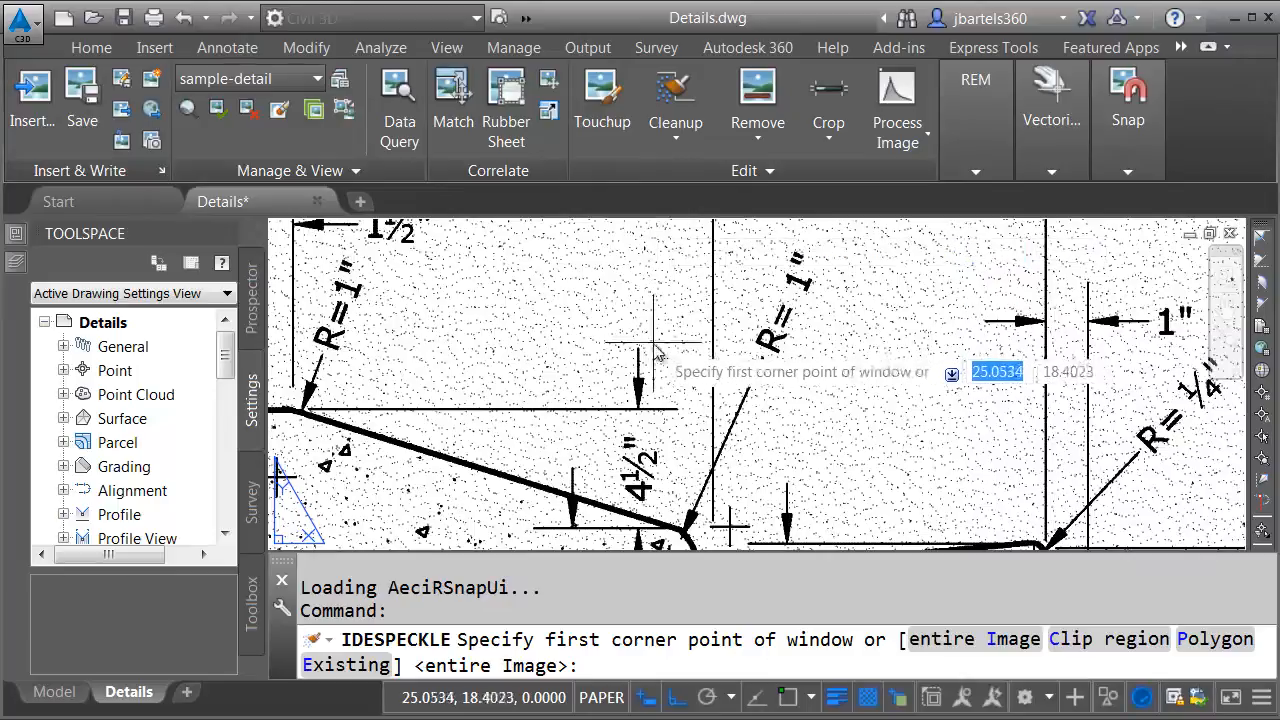
click(1006, 650)
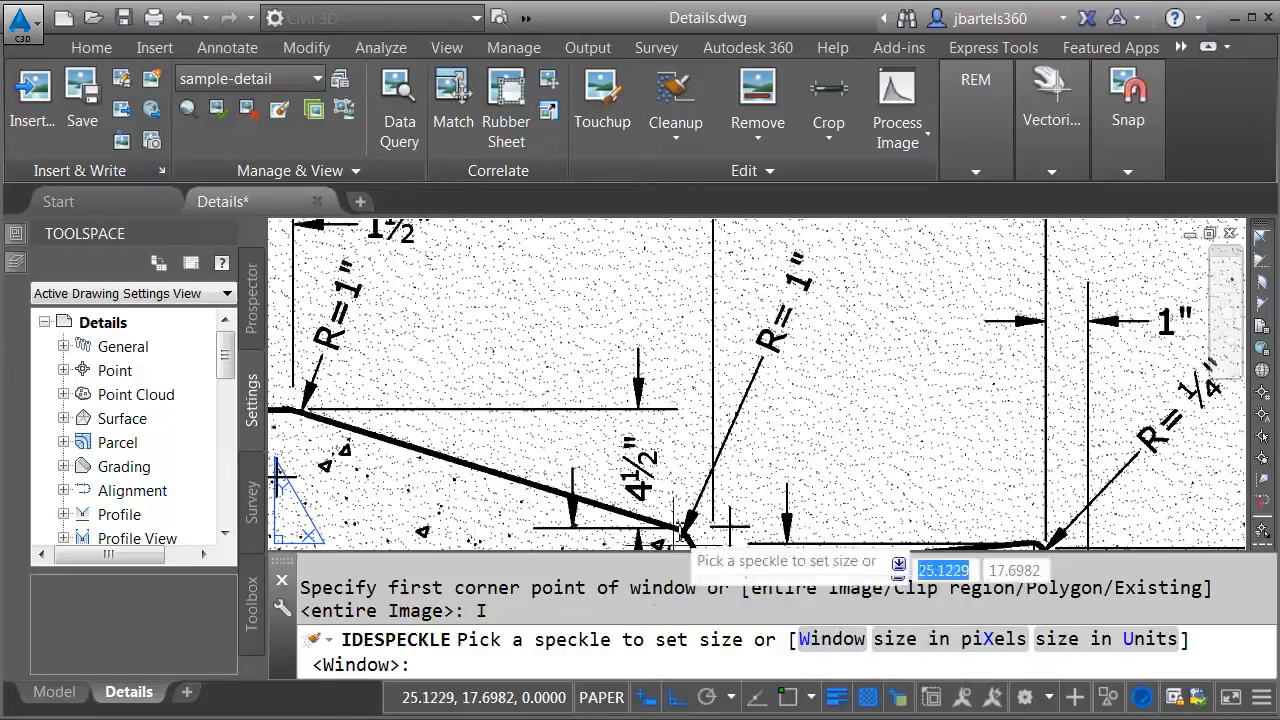
Set the speckle size by picking one of the smallest single-dot speckles in the scan's background
scroll(560, 340, up, 5)
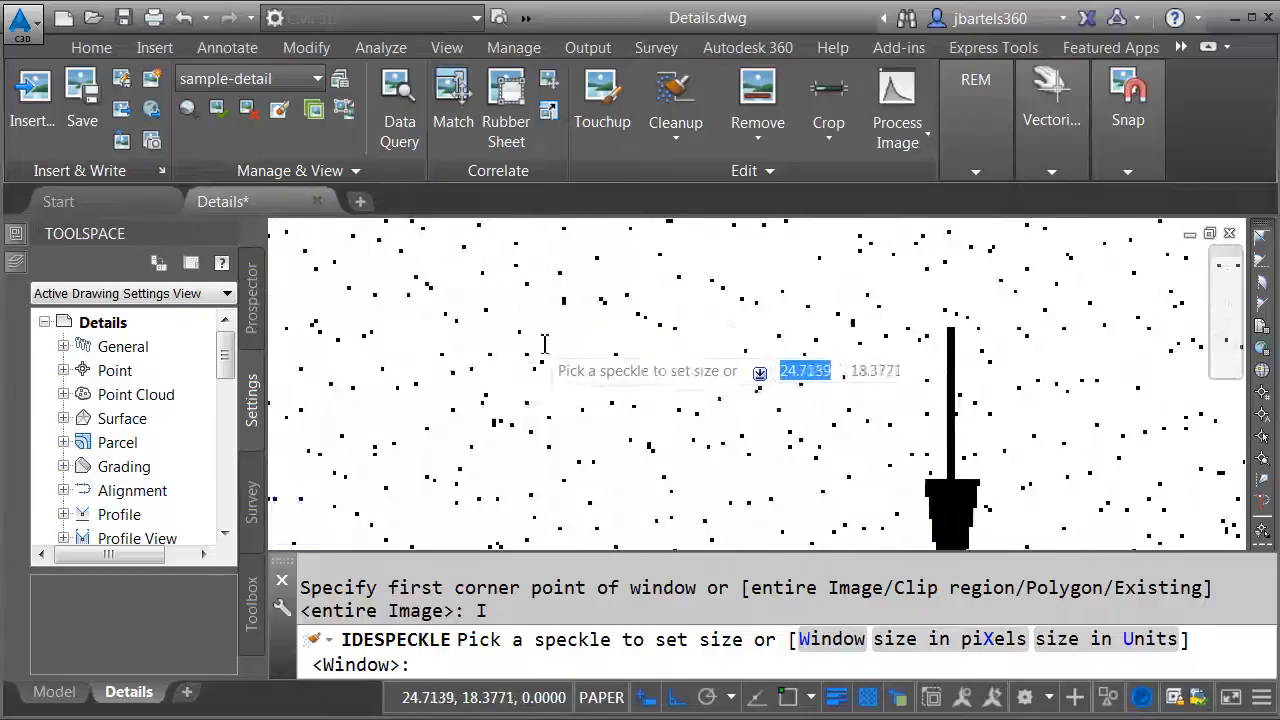
scroll(536, 349, up, 1)
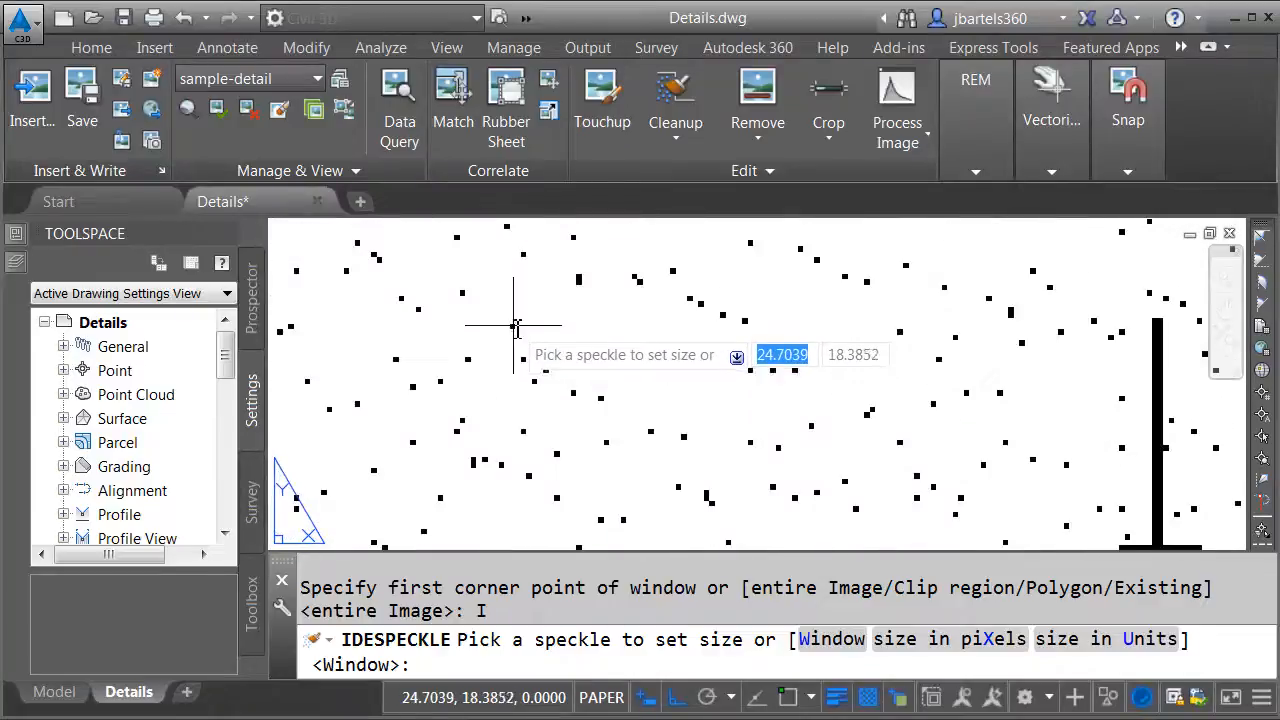
click(514, 326)
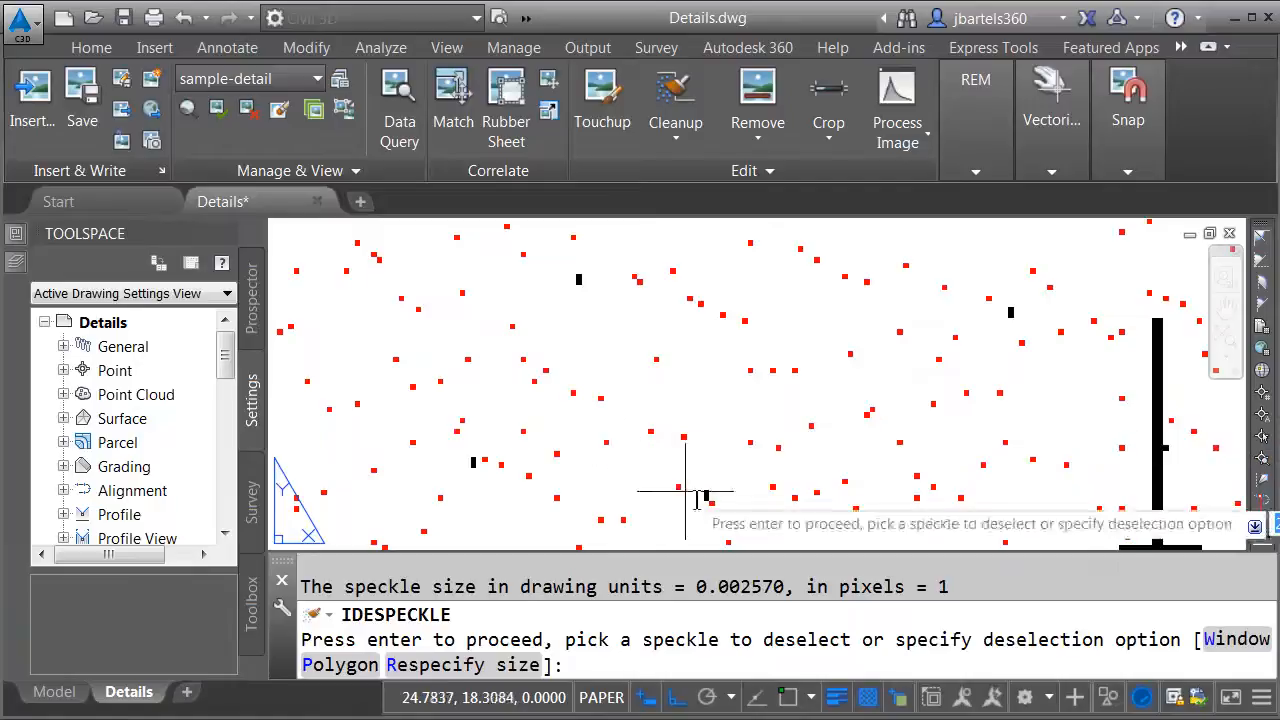
Respecify the size by picking a larger 2-pixel speckle and remove the matching speckles from the whole image
click(487, 666)
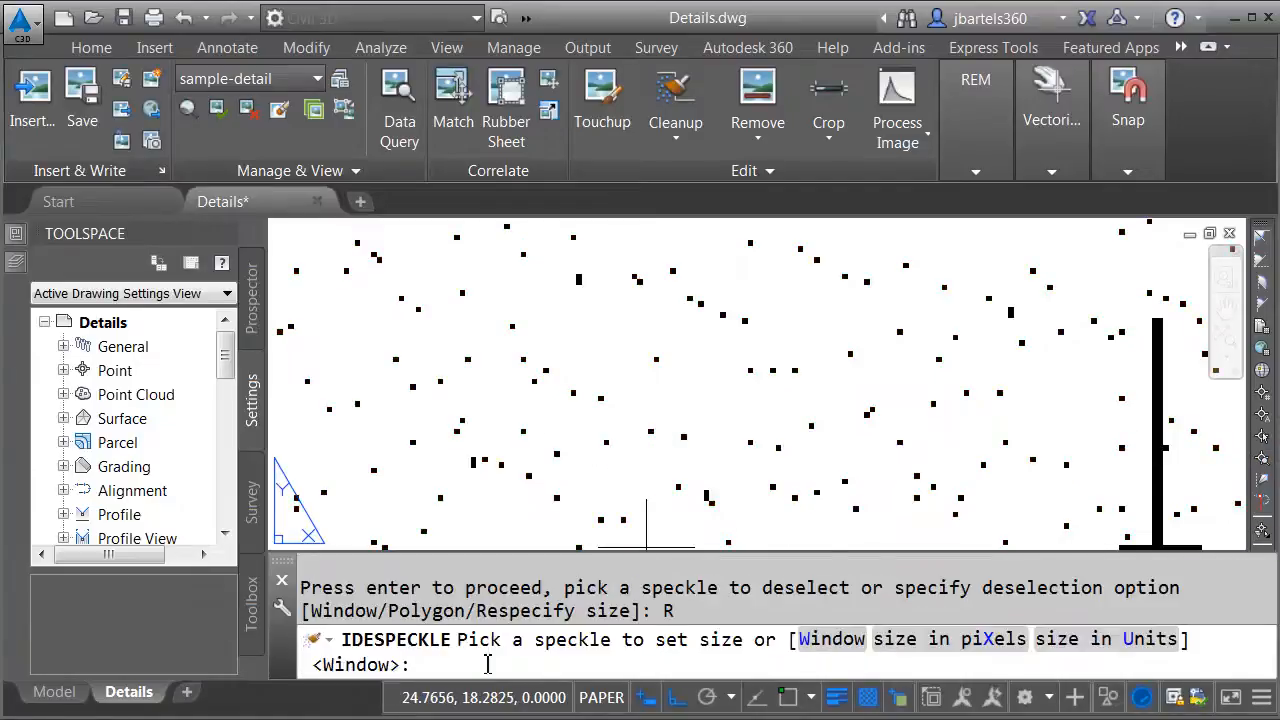
click(473, 461)
scroll(630, 384, down, 2)
scroll(632, 384, down, 6)
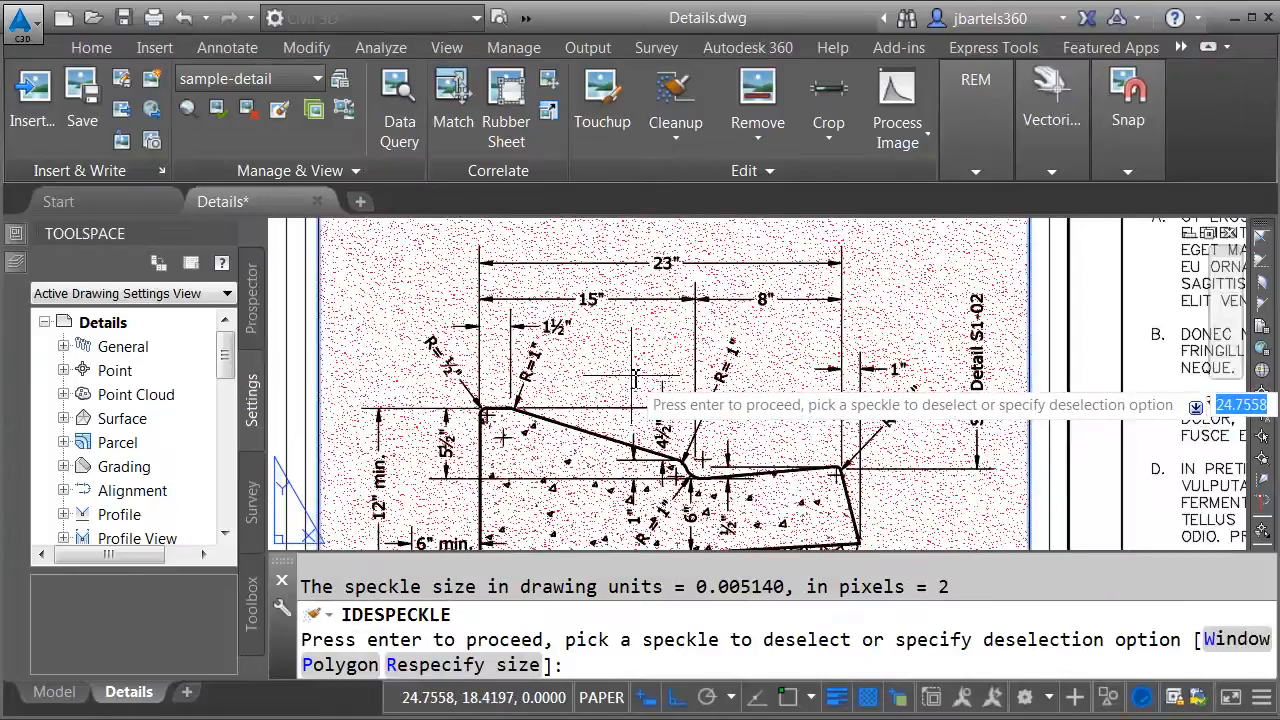
key(Return)
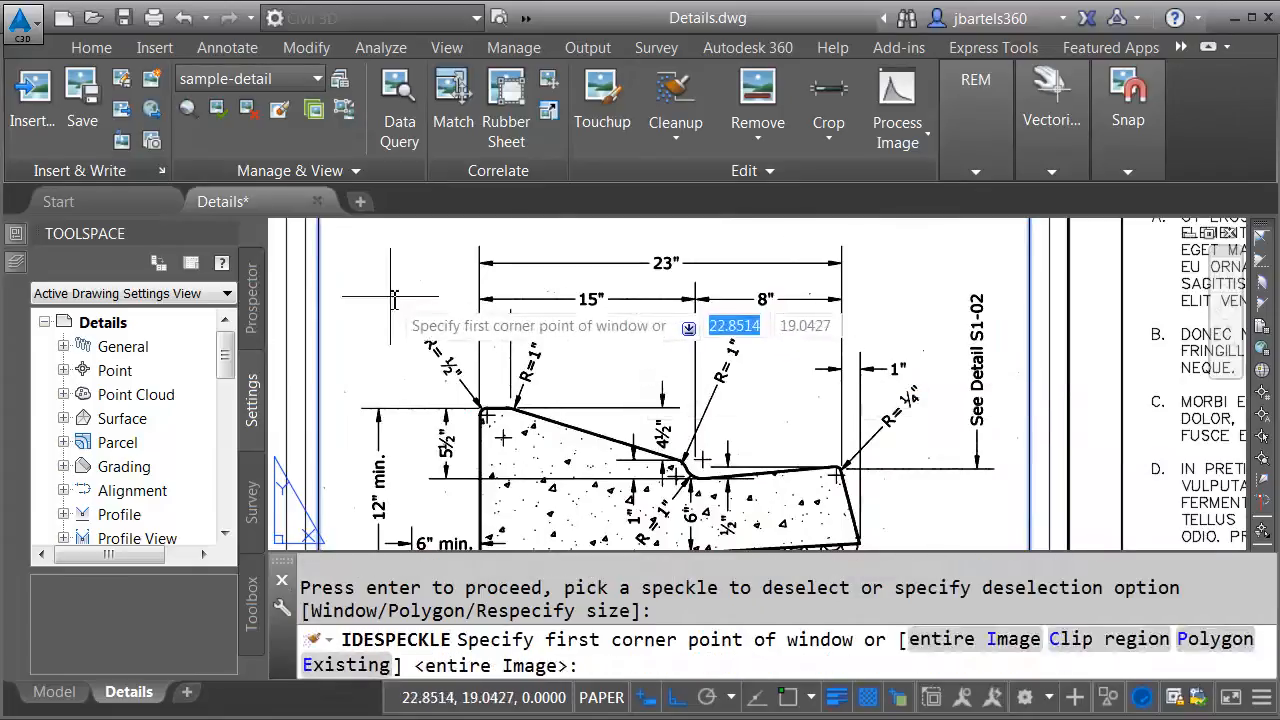
Examine the specks remaining around the dimensions and inside the curb section's concrete hatch
scroll(398, 300, up, 3)
scroll(434, 280, up, 4)
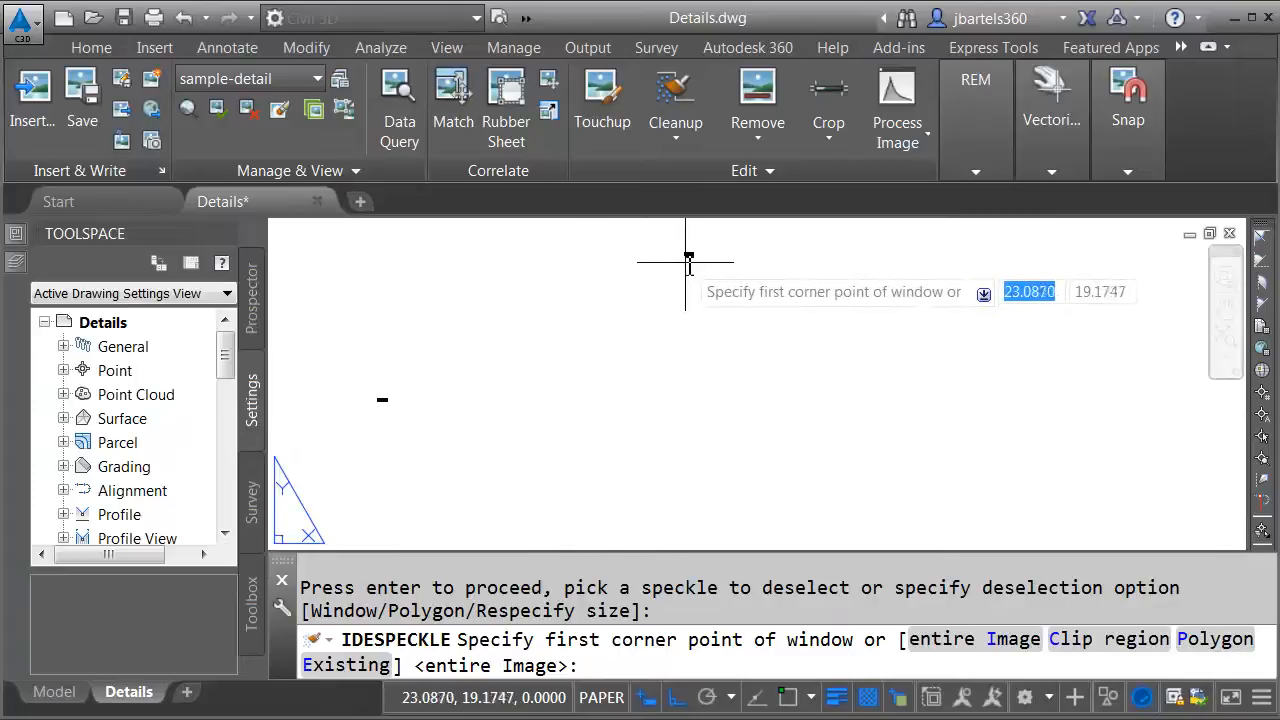
scroll(677, 286, down, 2)
scroll(770, 440, up, 2)
scroll(814, 451, down, 3)
middle_drag(892, 497, 700, 351)
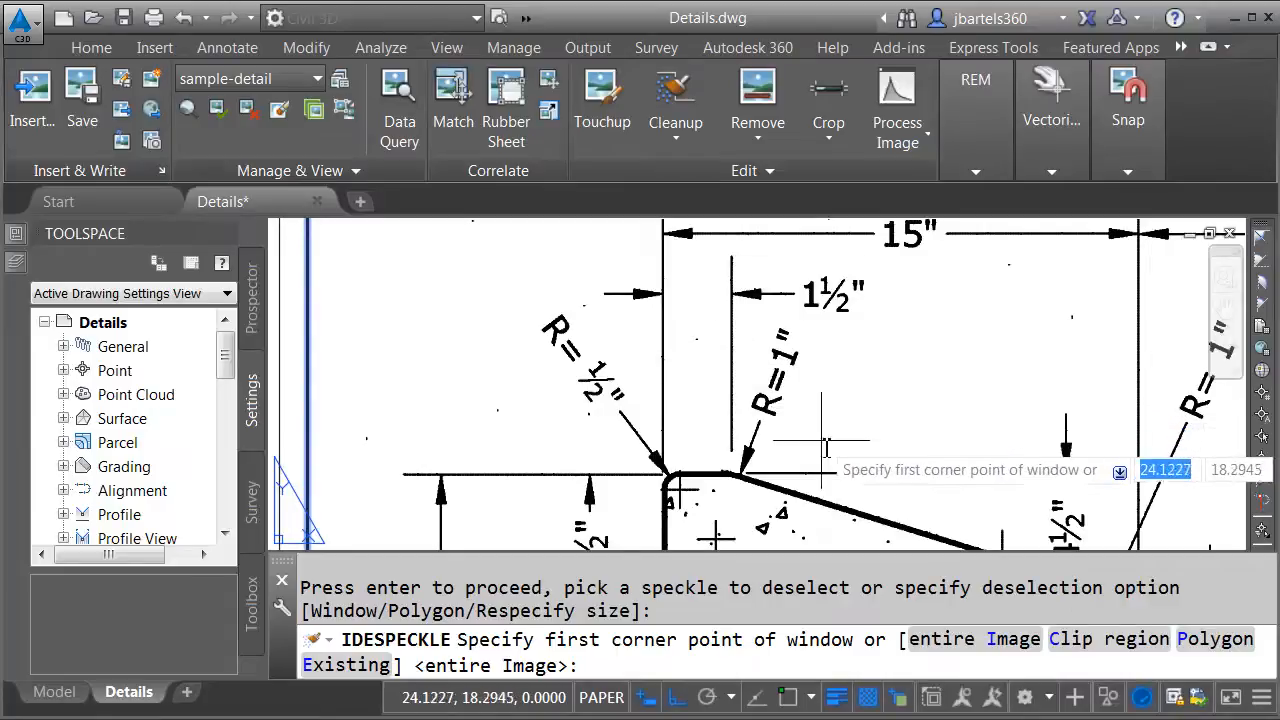
mouse_move(824, 500)
middle_down()
mouse_move(786, 360)
mouse_move(748, 352)
middle_up()
scroll(748, 405, up, 4)
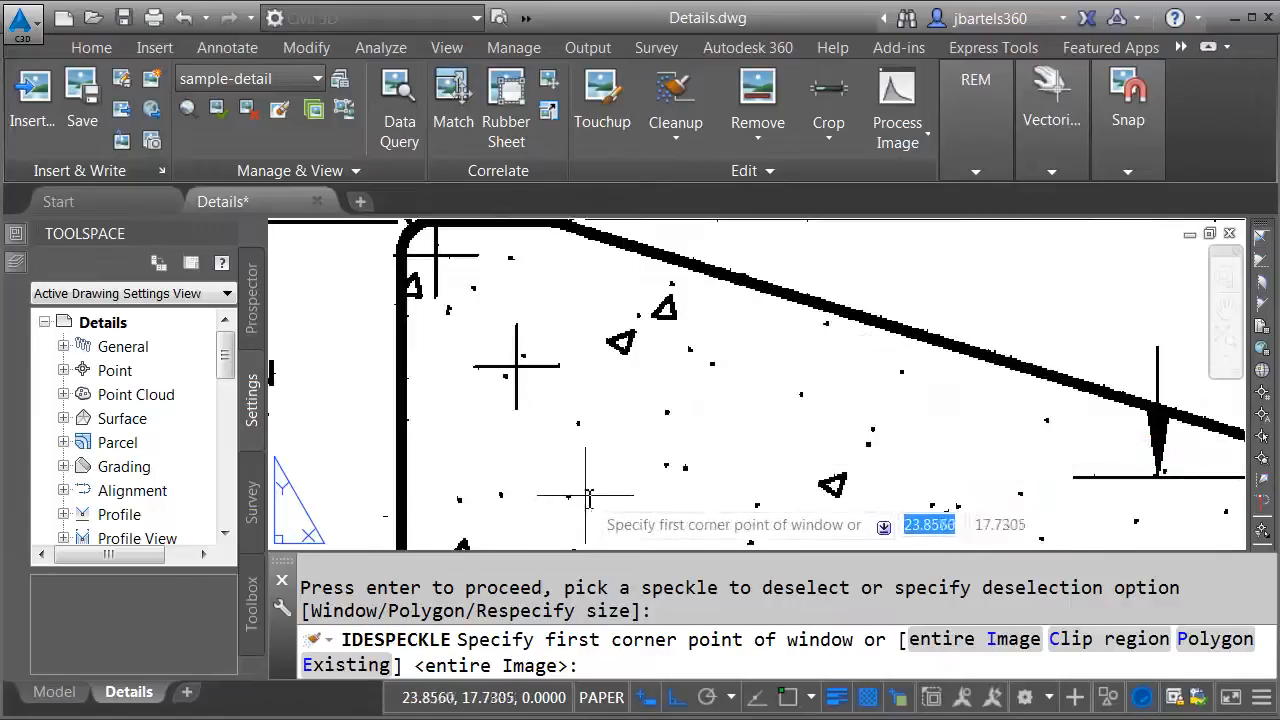
scroll(660, 440, up, 4)
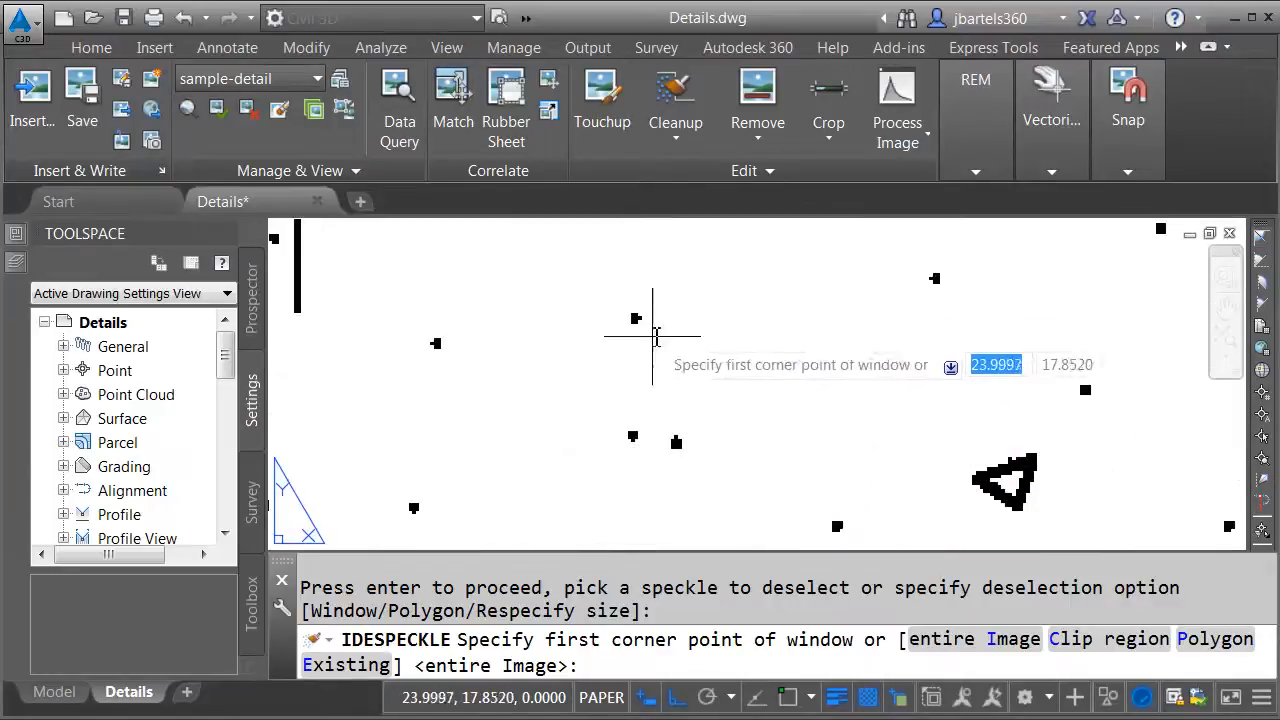
Check the size of the periods and letter dots in the note about 4,000 p.s.i. compression
scroll(575, 410, down, 5)
middle_drag(670, 493, 669, 290)
middle_drag(697, 477, 691, 292)
scroll(800, 395, up, 5)
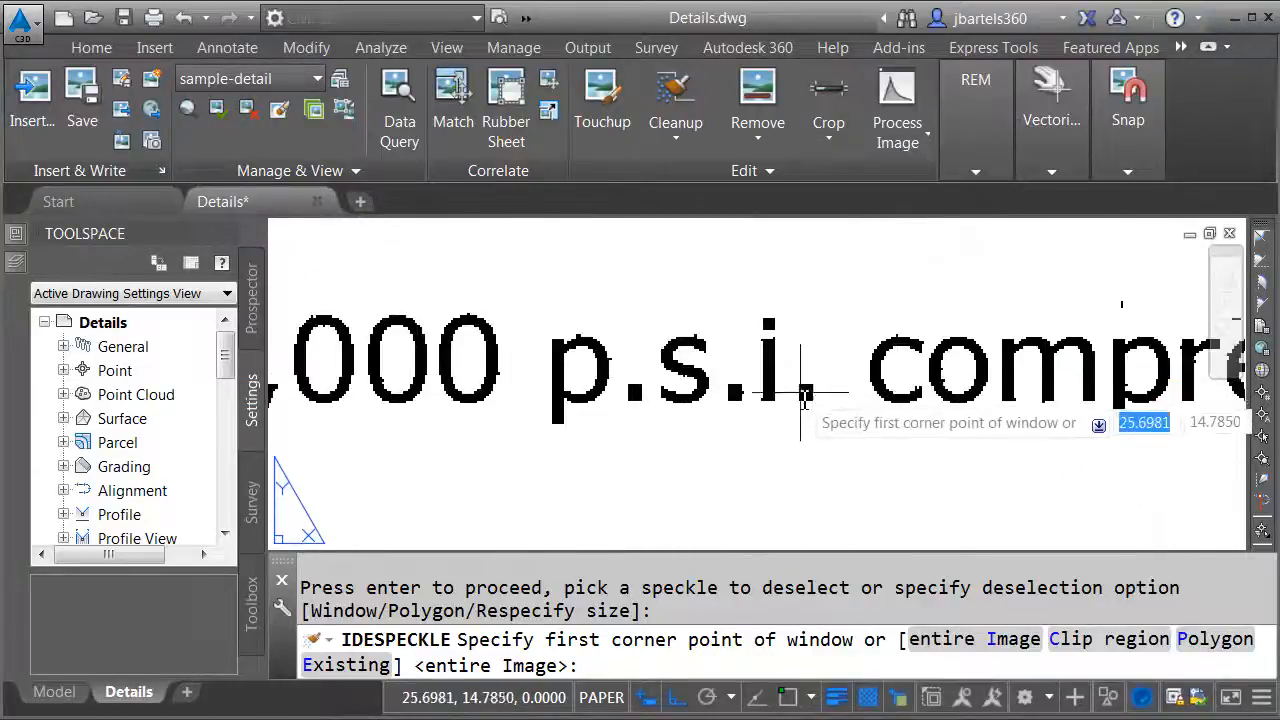
scroll(795, 347, down, 2)
middle_drag(403, 371, 437, 381)
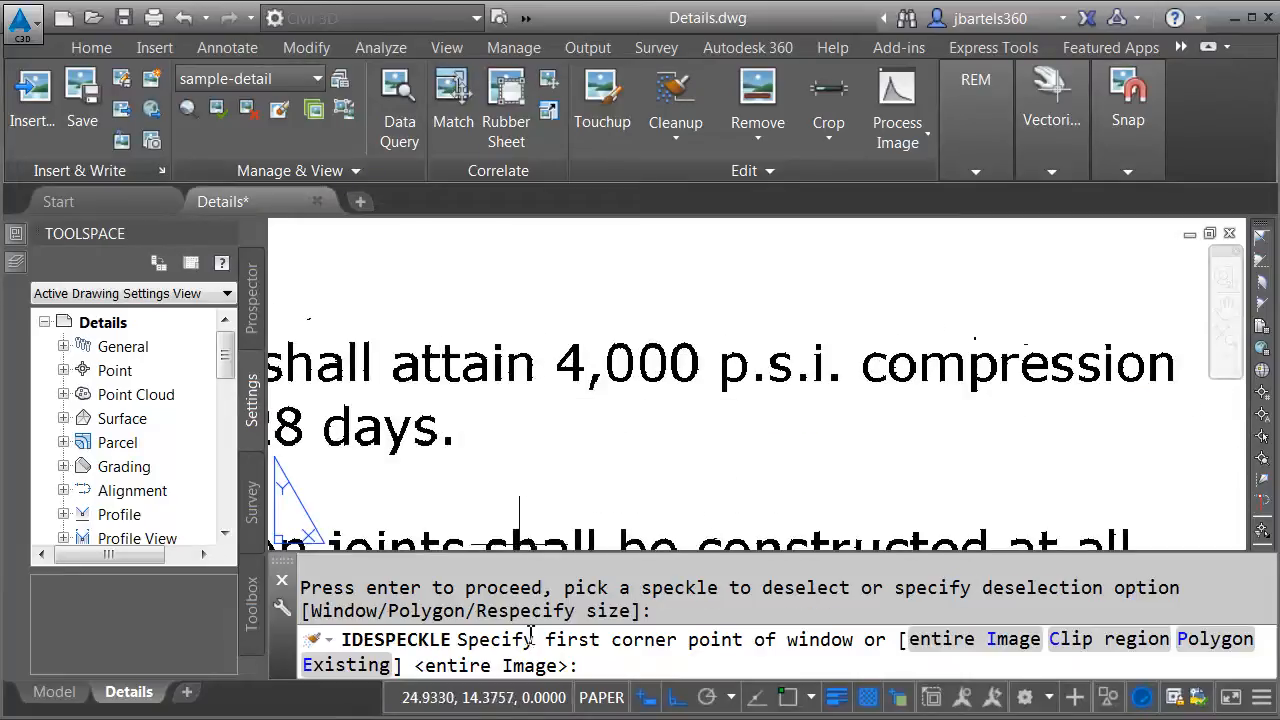
Run Despeckle on the entire image again, picking the dot of the "i" in "p.s.i." as the speckle size
click(1001, 640)
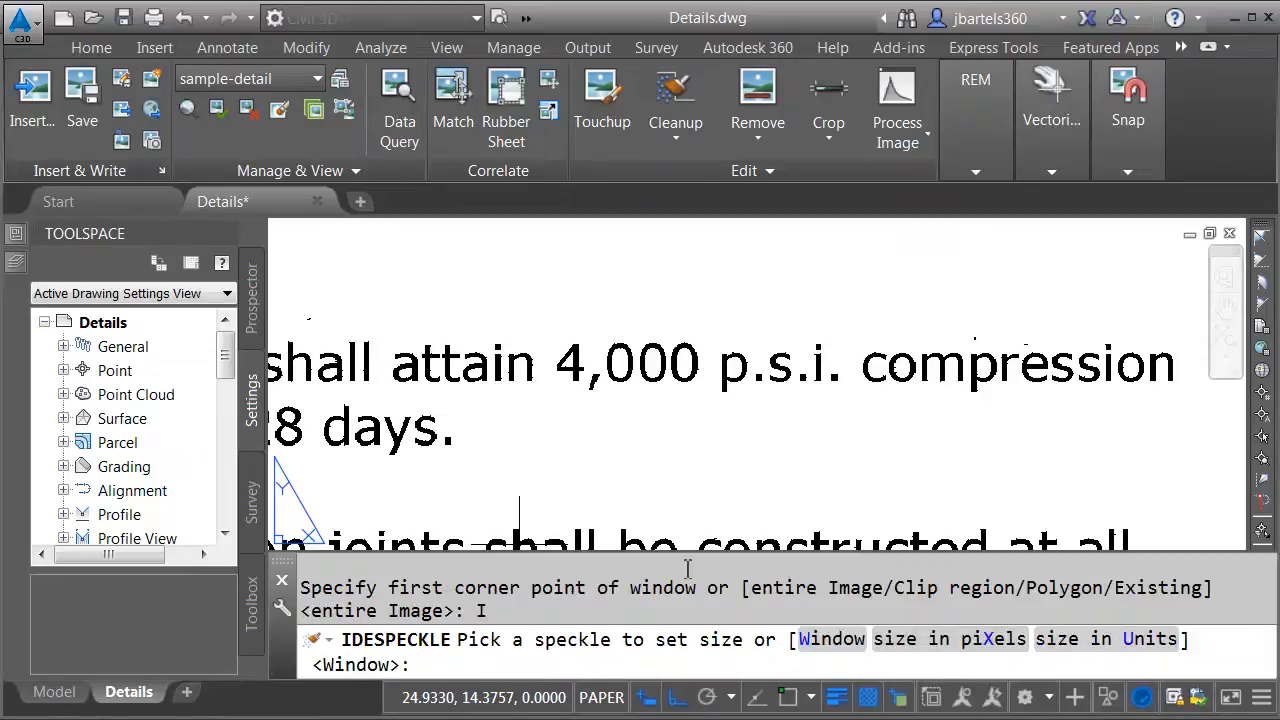
scroll(829, 343, up, 5)
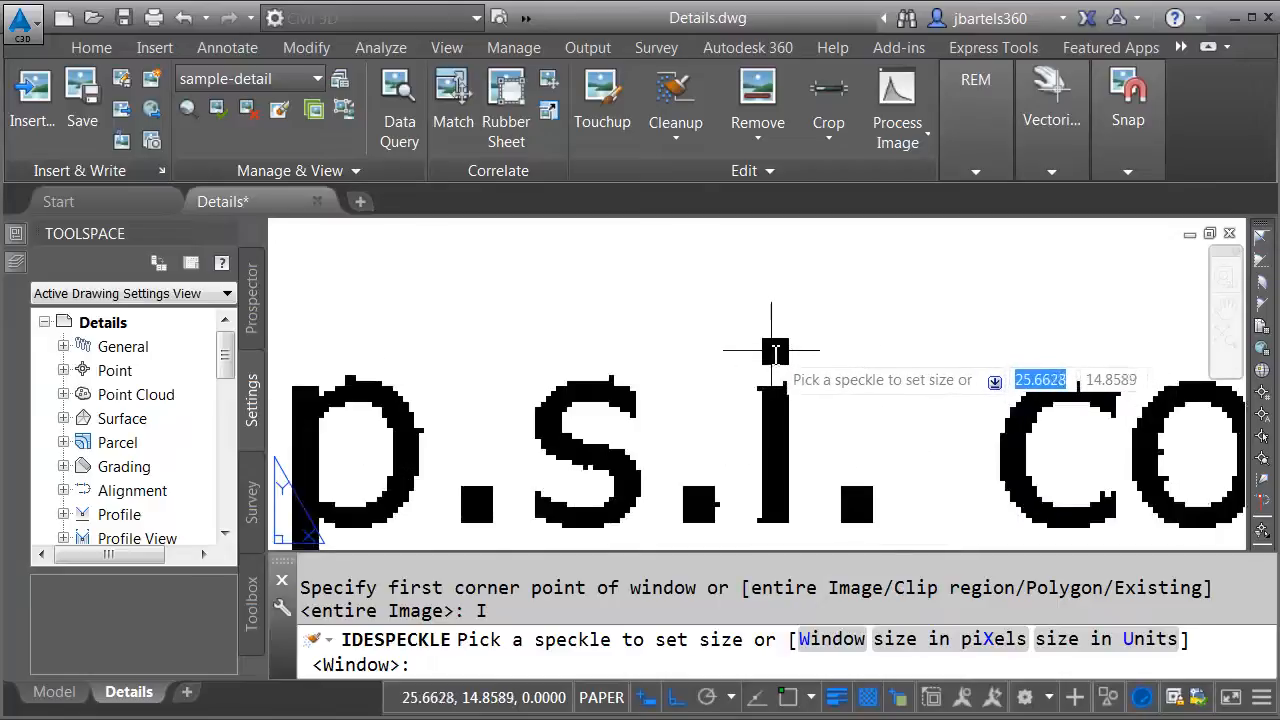
click(775, 351)
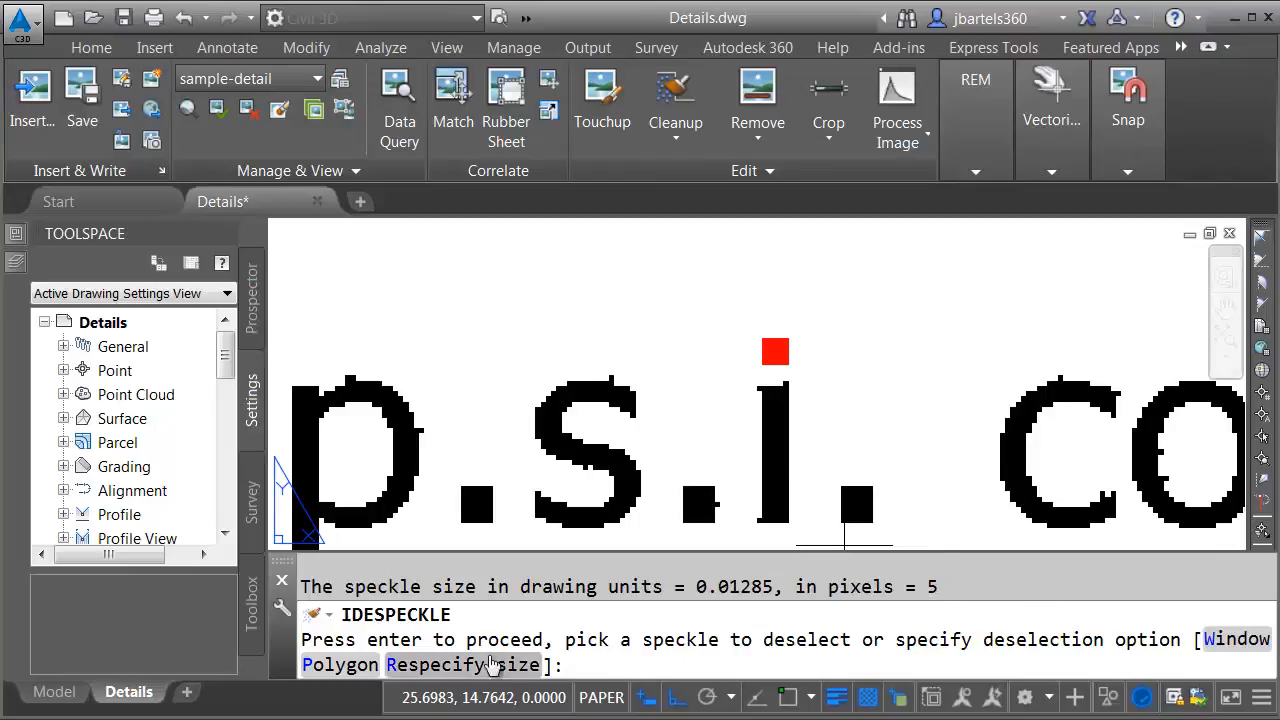
Respecify the Despeckle size in pixels as 4
click(470, 664)
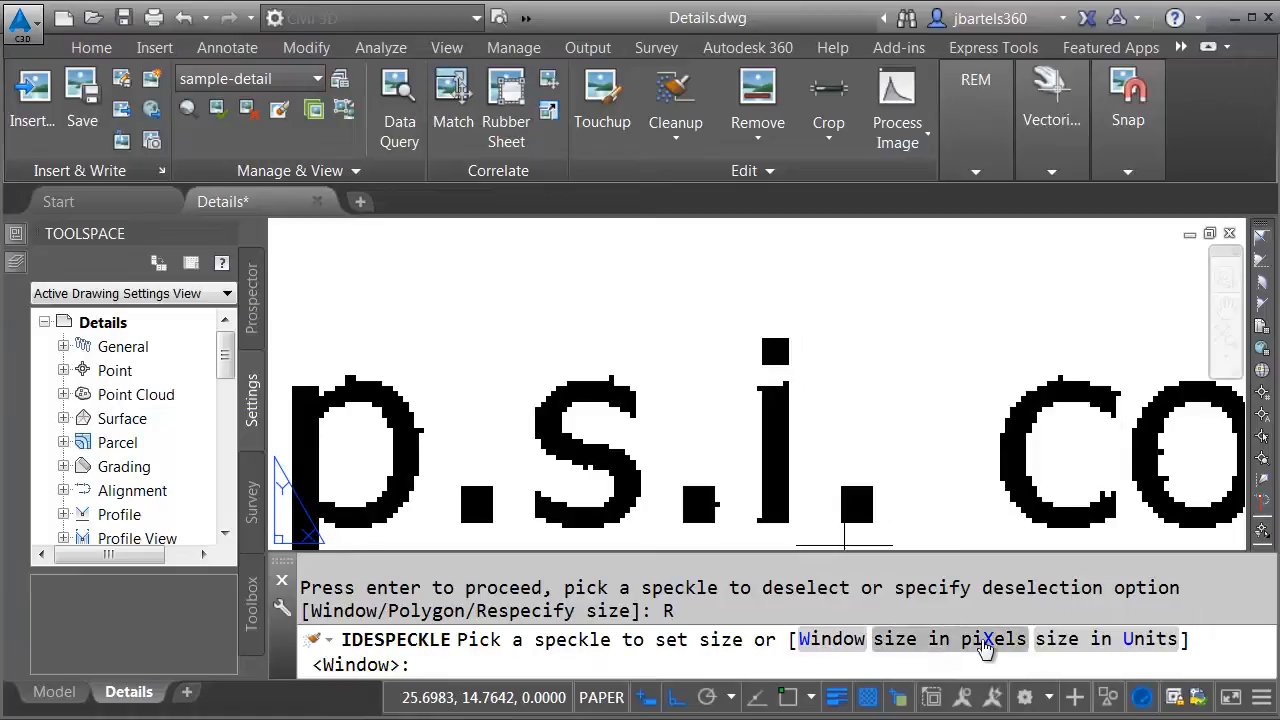
click(990, 645)
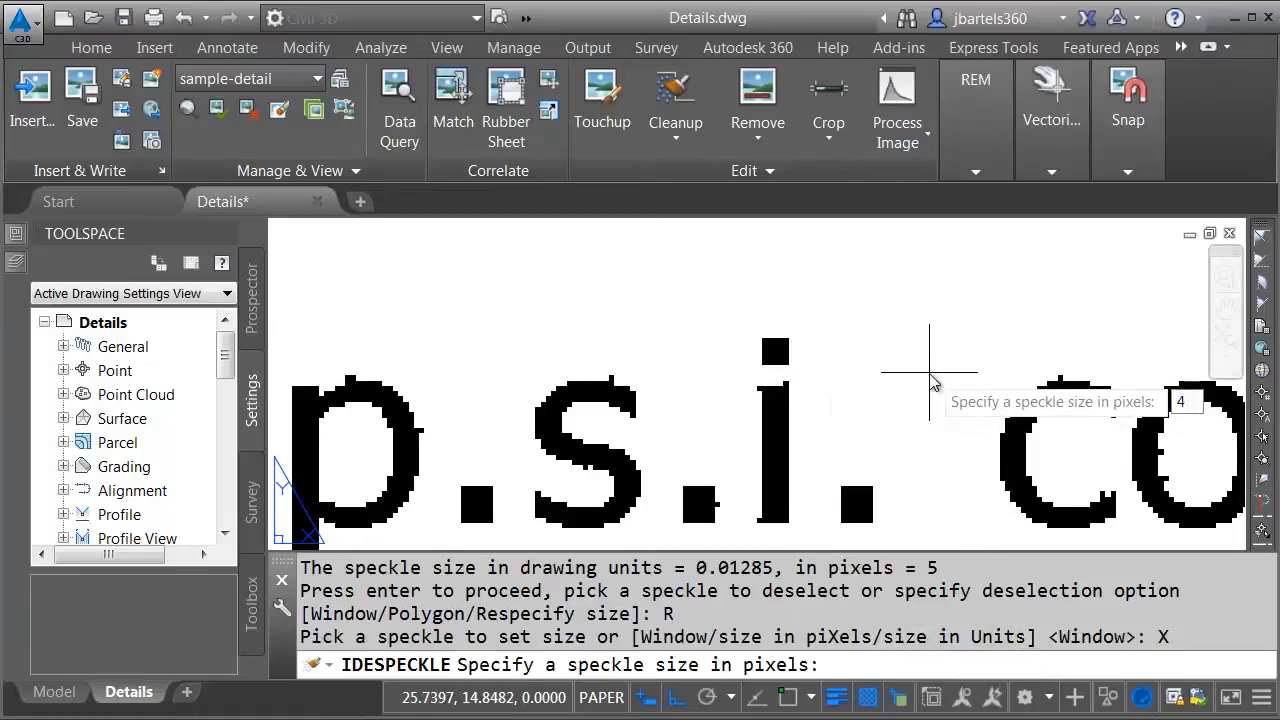
text(4)
key(Return)
Inspect which specks are highlighted for removal in the blank areas and the curb section's concrete hatch
scroll(930, 340, down, 6)
middle_drag(988, 342, 761, 456)
scroll(928, 334, up, 4)
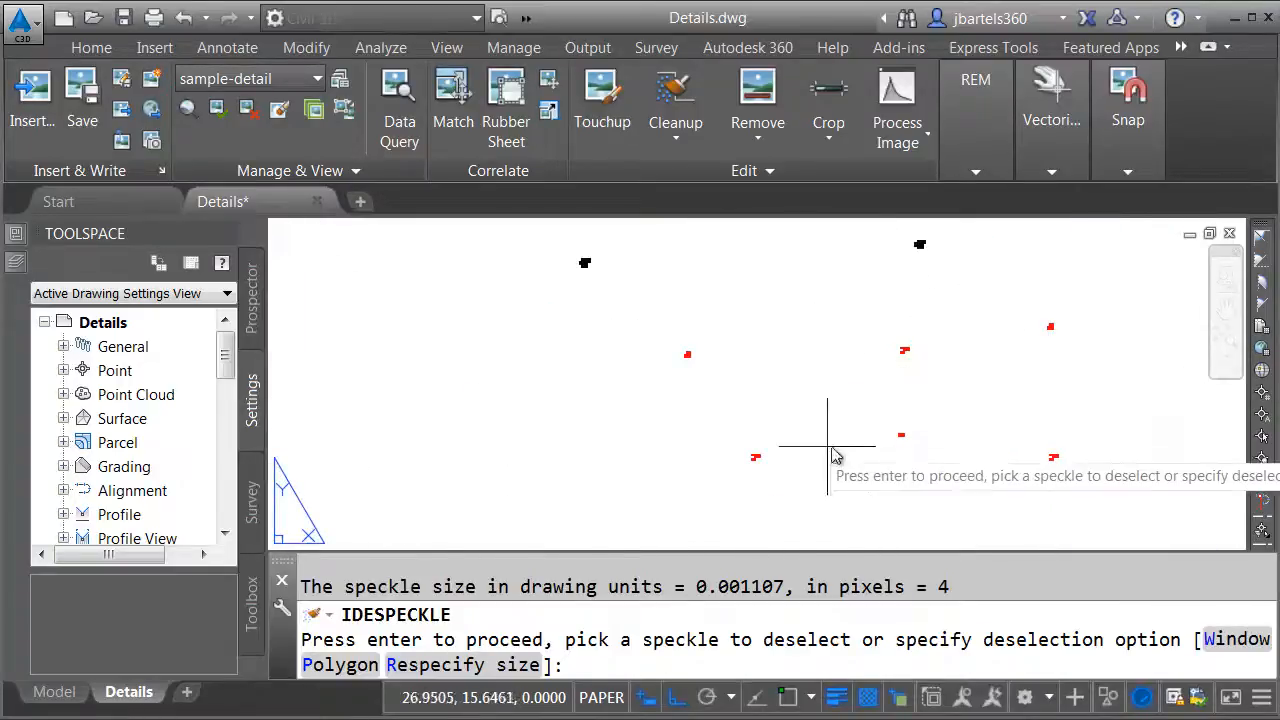
scroll(1014, 340, down, 2)
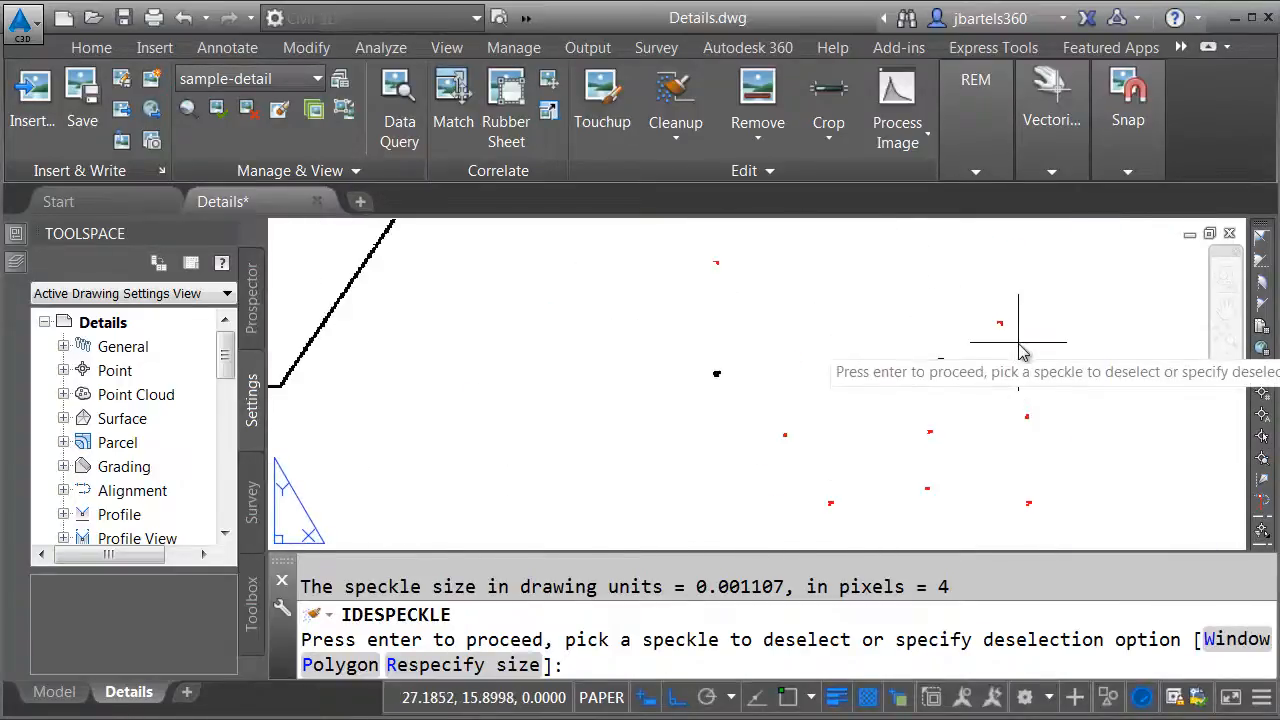
scroll(1028, 352, down, 2)
middle_drag(622, 334, 948, 540)
middle_drag(691, 366, 698, 522)
middle_drag(580, 362, 571, 396)
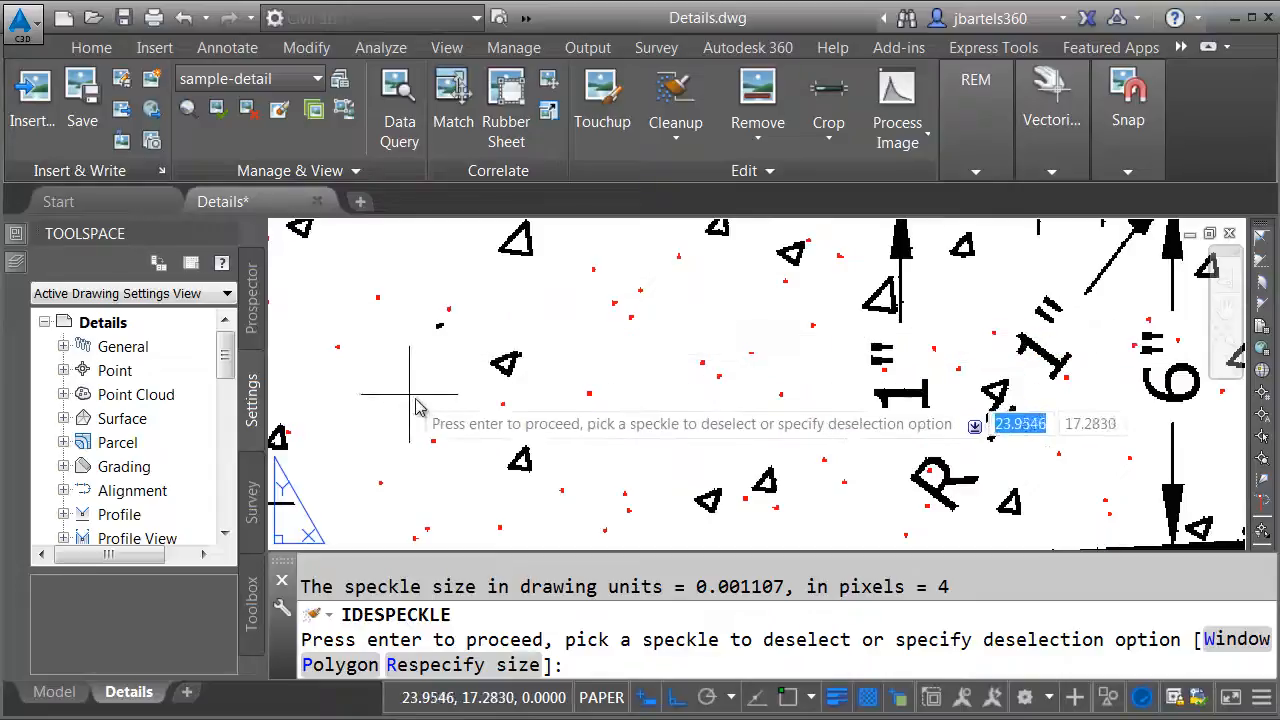
scroll(434, 395, down, 2)
middle_drag(509, 374, 549, 398)
scroll(551, 398, down, 1)
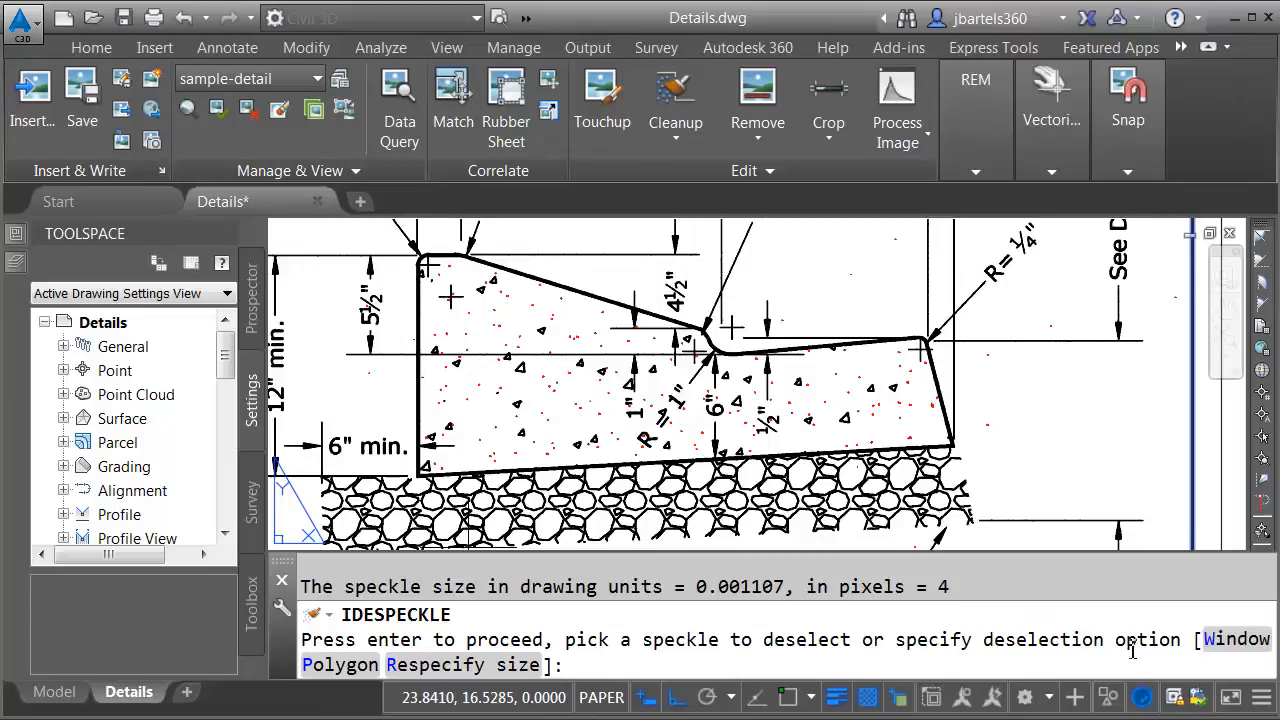
Deselect the highlighted specks inside the curb section's concrete hatch with a polygon traced along its outline, and remove the remaining specks
click(330, 672)
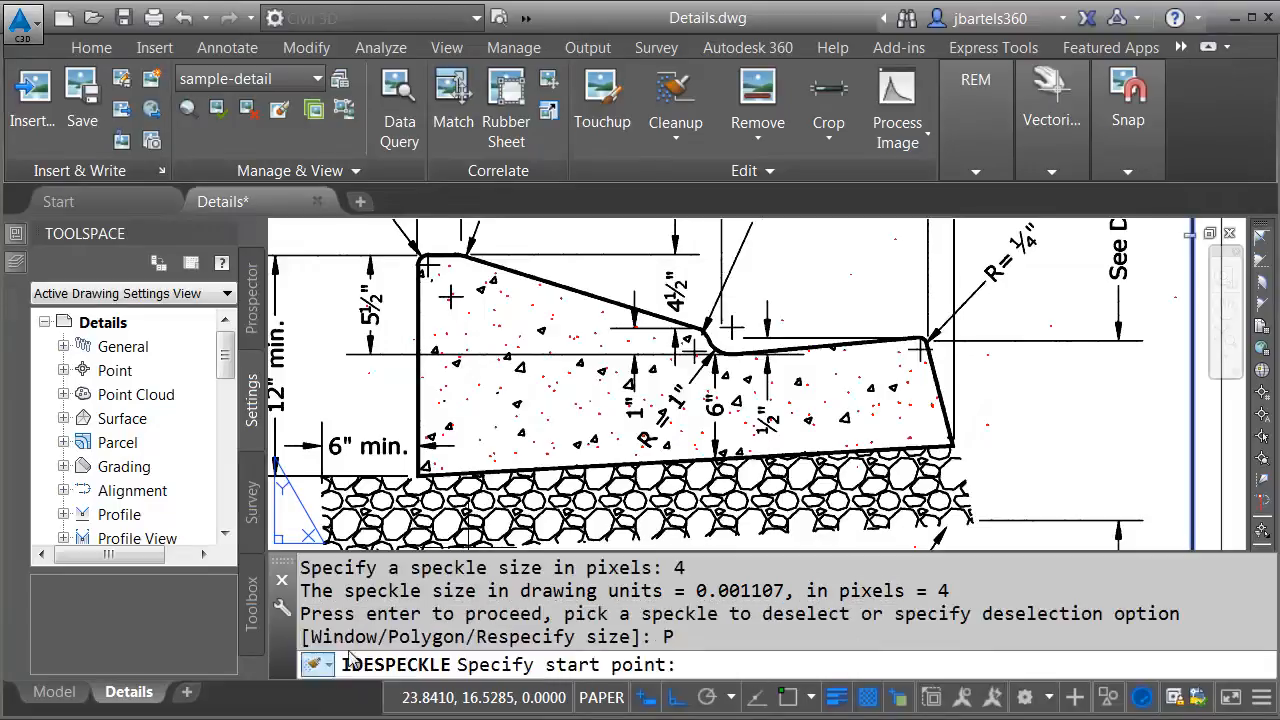
click(422, 478)
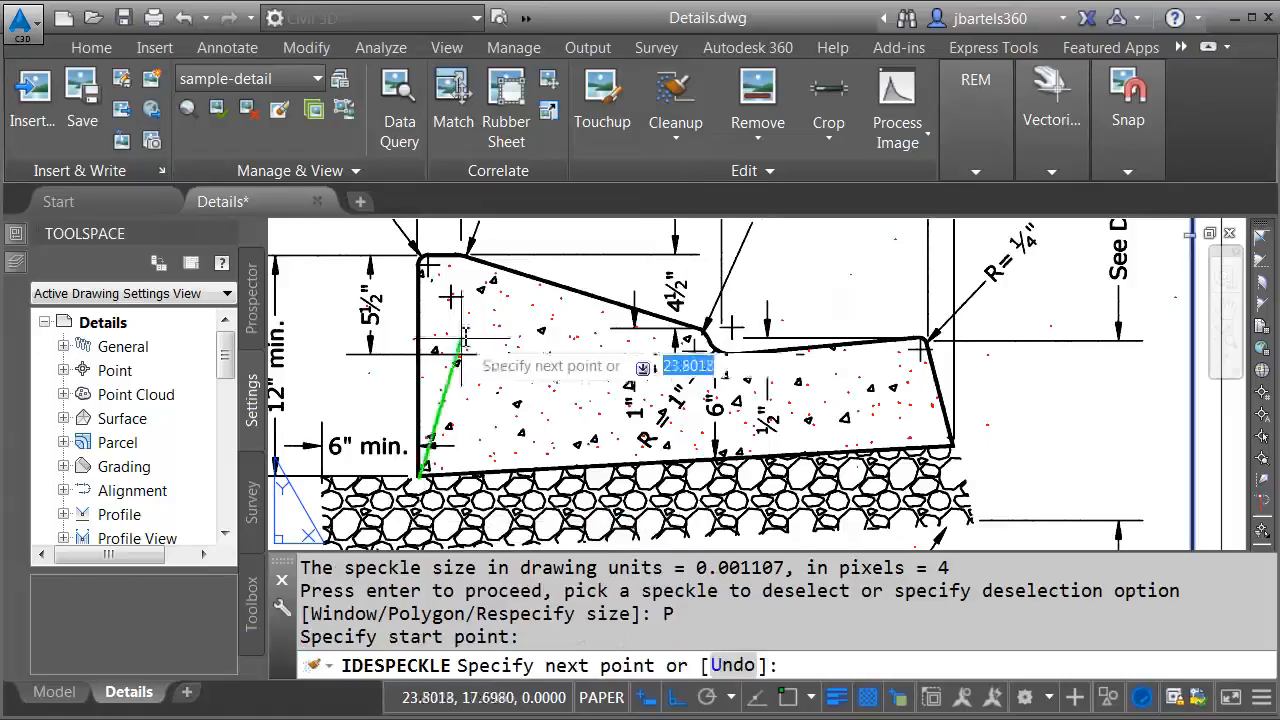
click(422, 259)
click(461, 261)
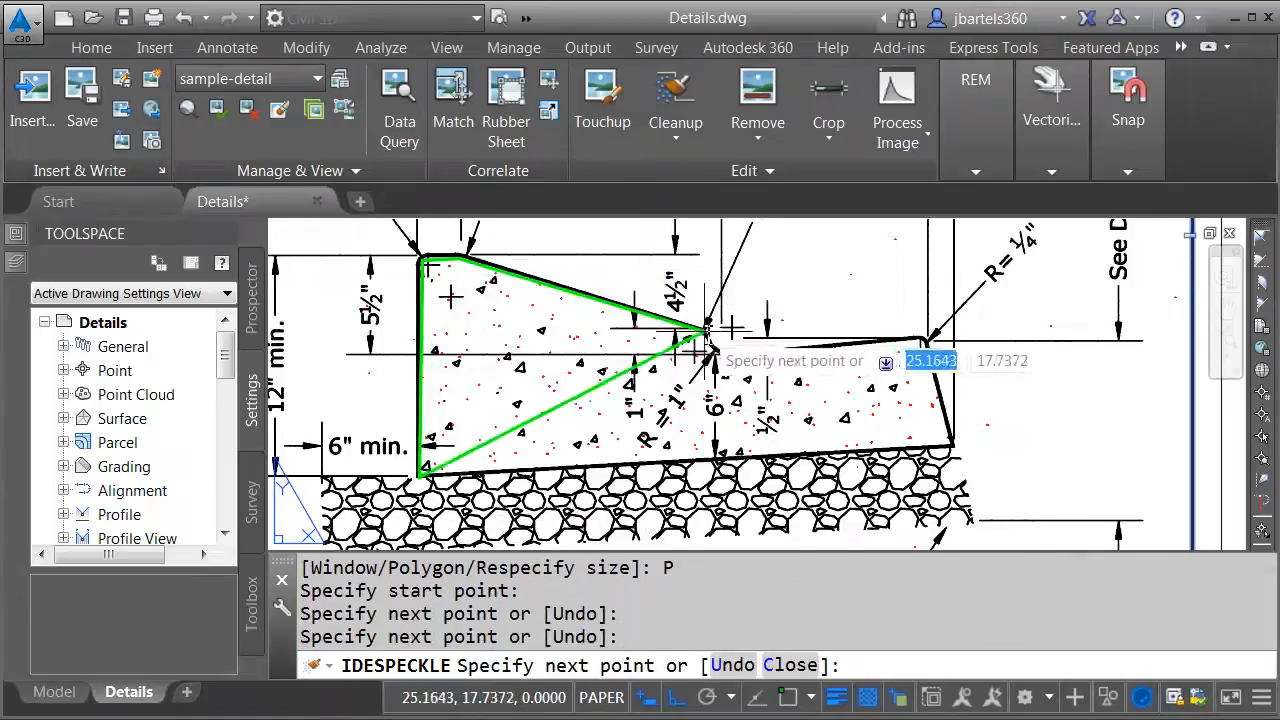
click(702, 330)
click(716, 353)
click(736, 355)
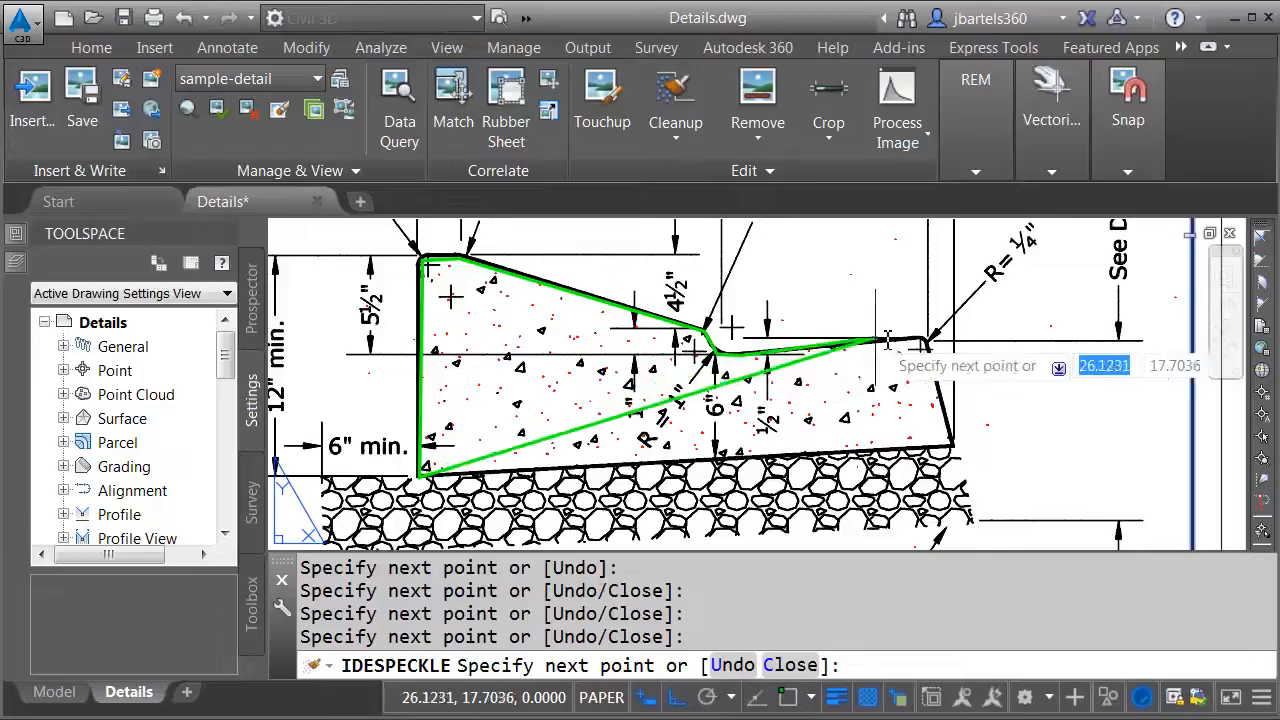
click(925, 343)
click(951, 445)
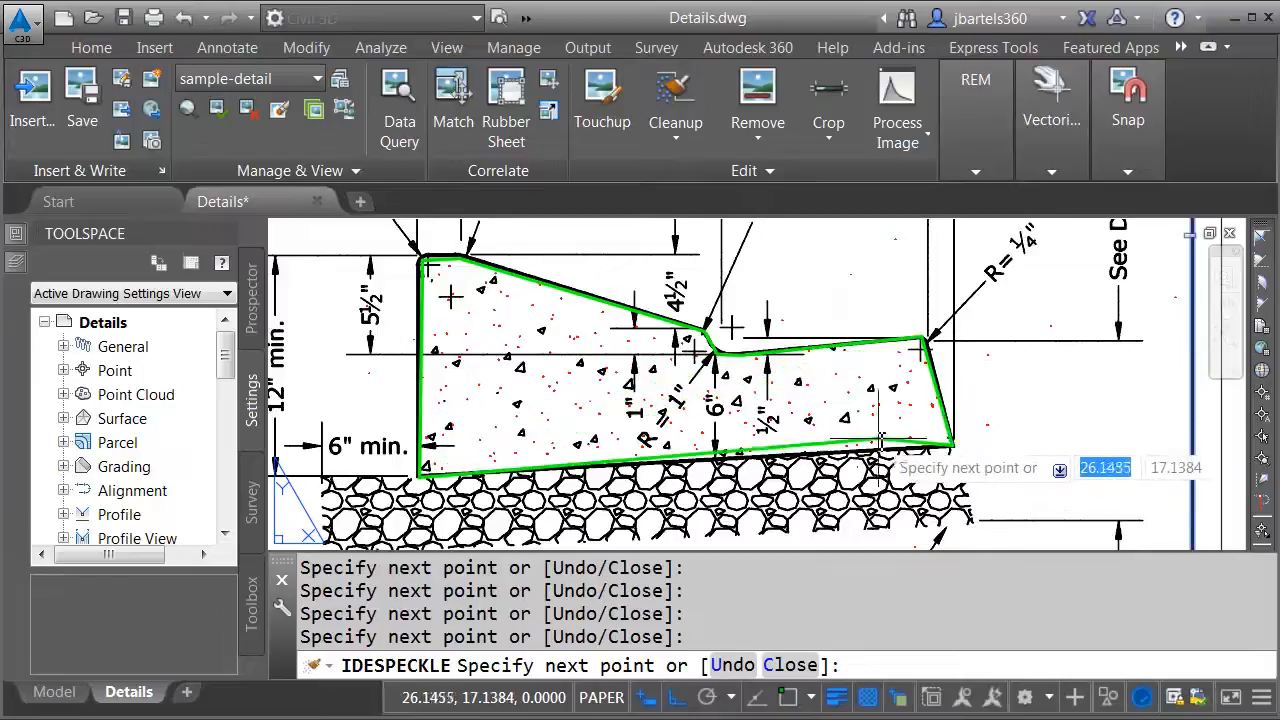
key(Return)
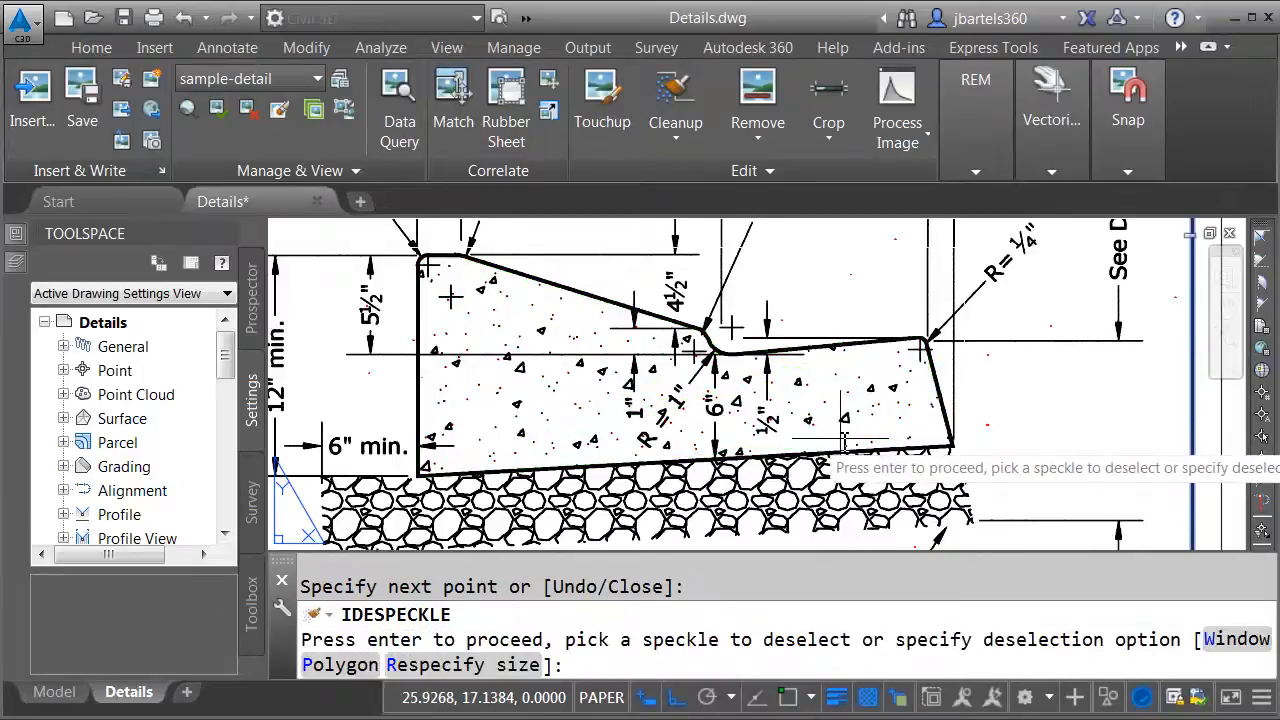
key(Return)
key(Escape)
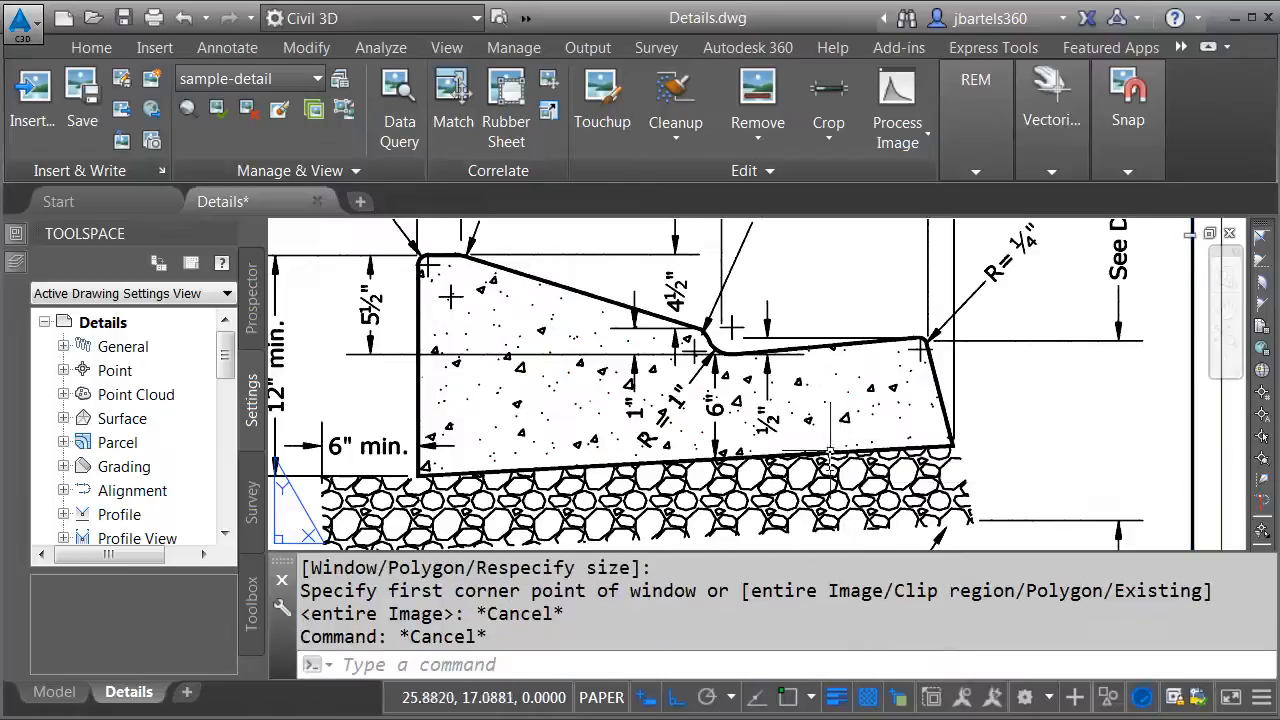
Start Touchup, define a square brush larger than a speck, and erase a leftover speck in the blank area beside the base rock leader
drag(791, 541, 785, 620)
scroll(828, 552, down, 1)
middle_drag(917, 548, 817, 386)
scroll(852, 487, up, 2)
scroll(865, 482, up, 1)
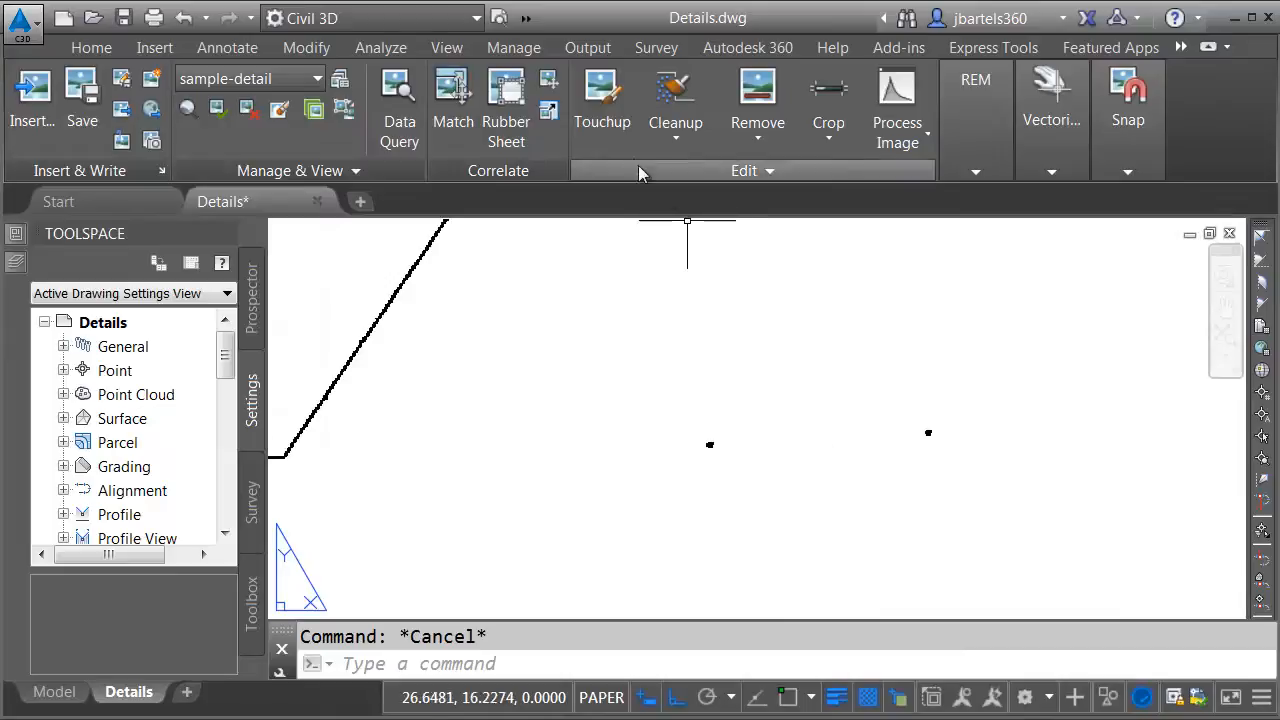
click(601, 110)
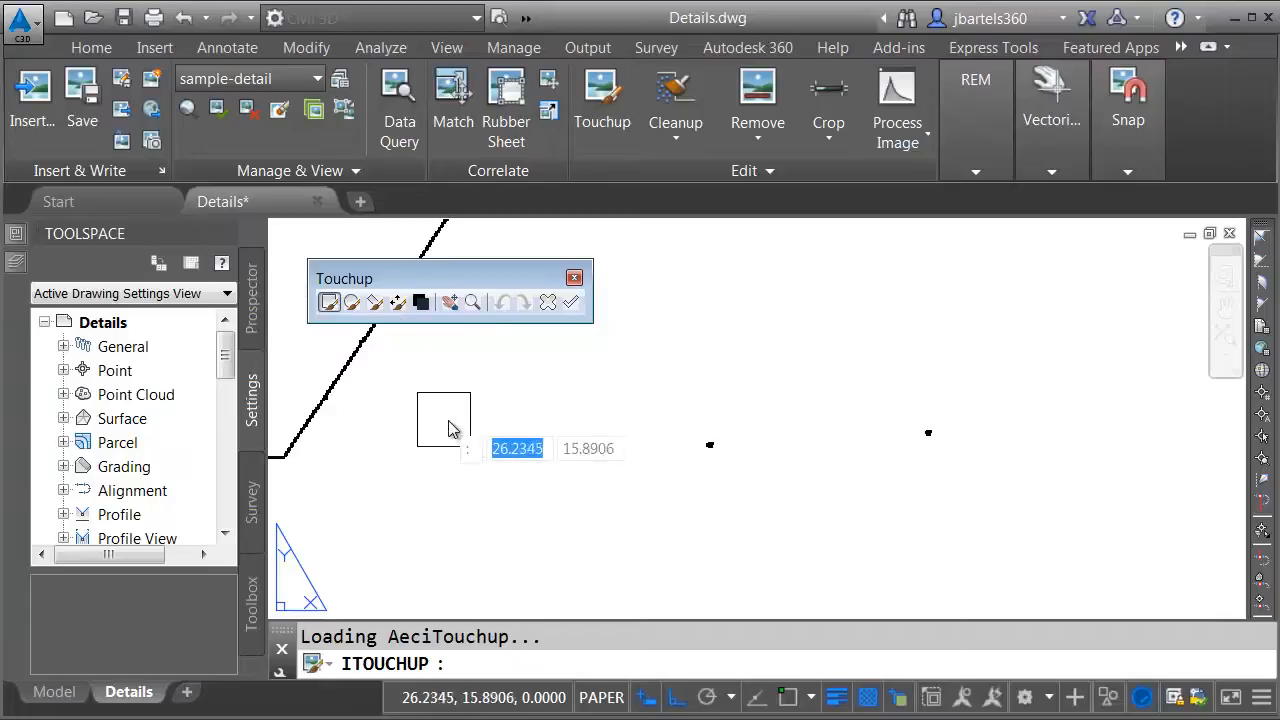
click(398, 304)
click(462, 377)
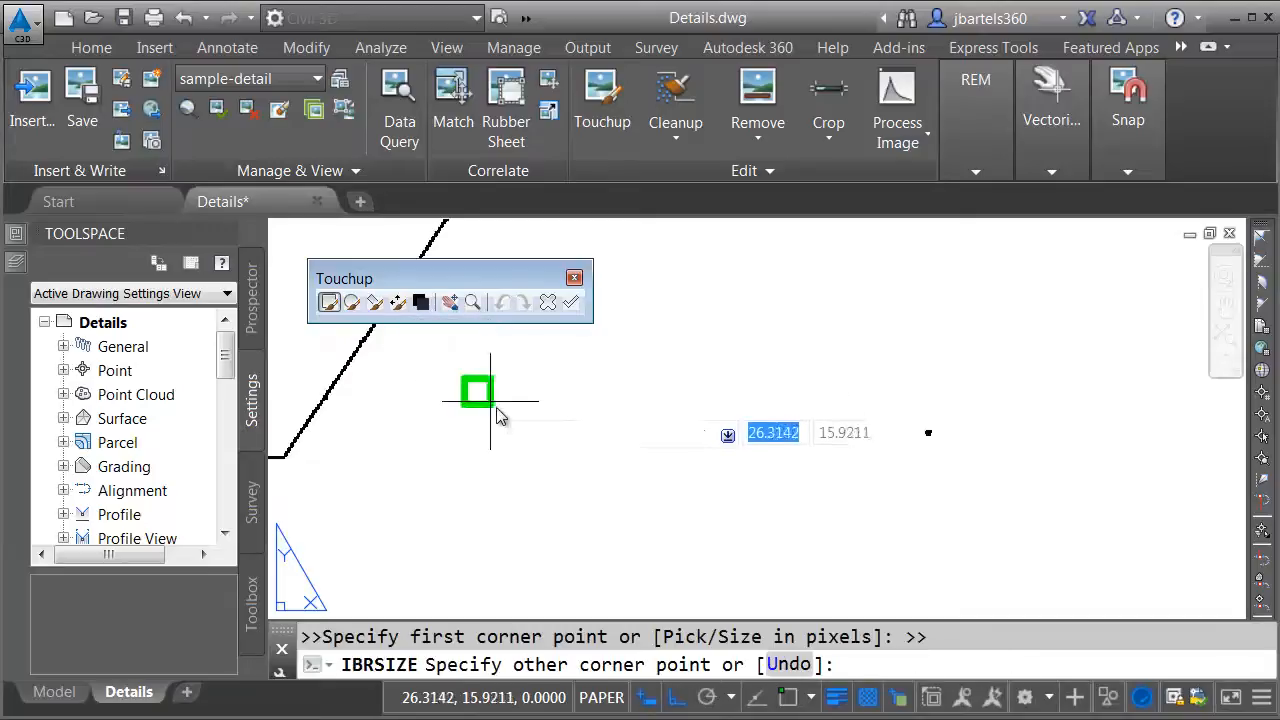
click(552, 464)
mouse_move(631, 476)
mouse_down()
mouse_move(711, 410)
mouse_move(704, 486)
mouse_move(774, 426)
mouse_move(698, 463)
mouse_up()
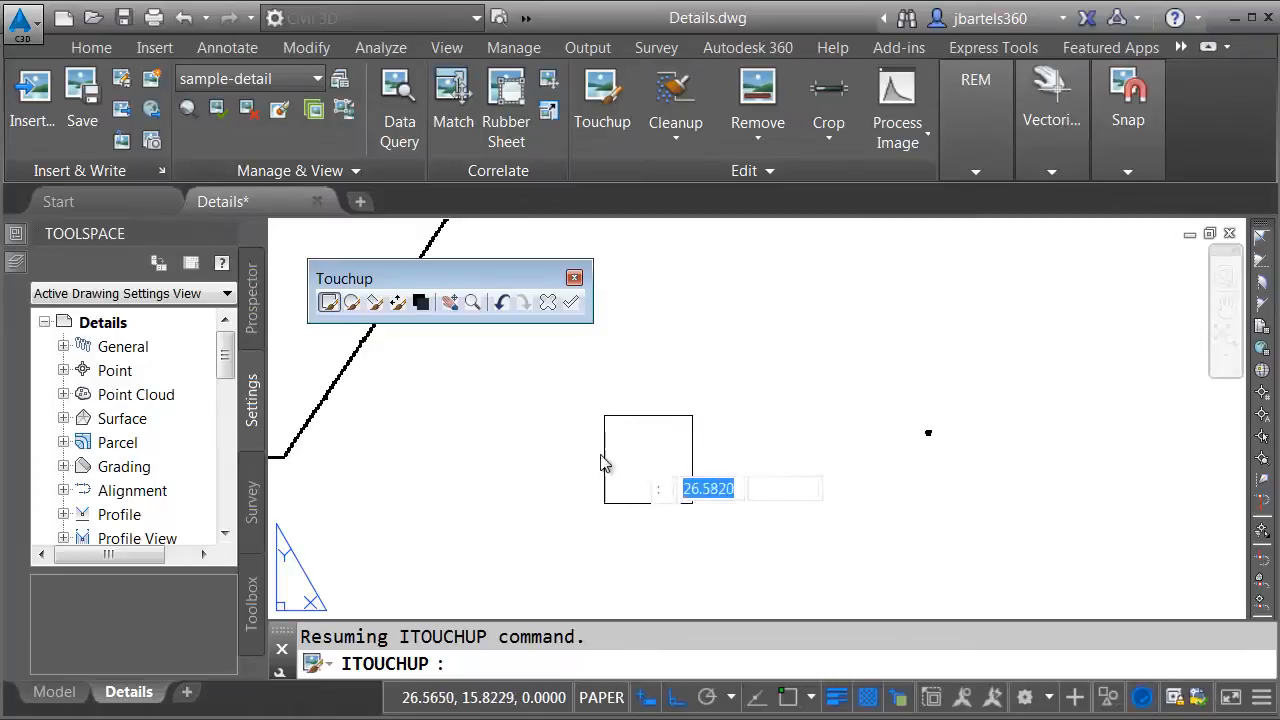
Paint a black patch over the erased speck area with the foreground color, and erase it with the background color
click(420, 302)
mouse_move(583, 434)
mouse_down()
mouse_move(606, 449)
mouse_move(688, 441)
mouse_up()
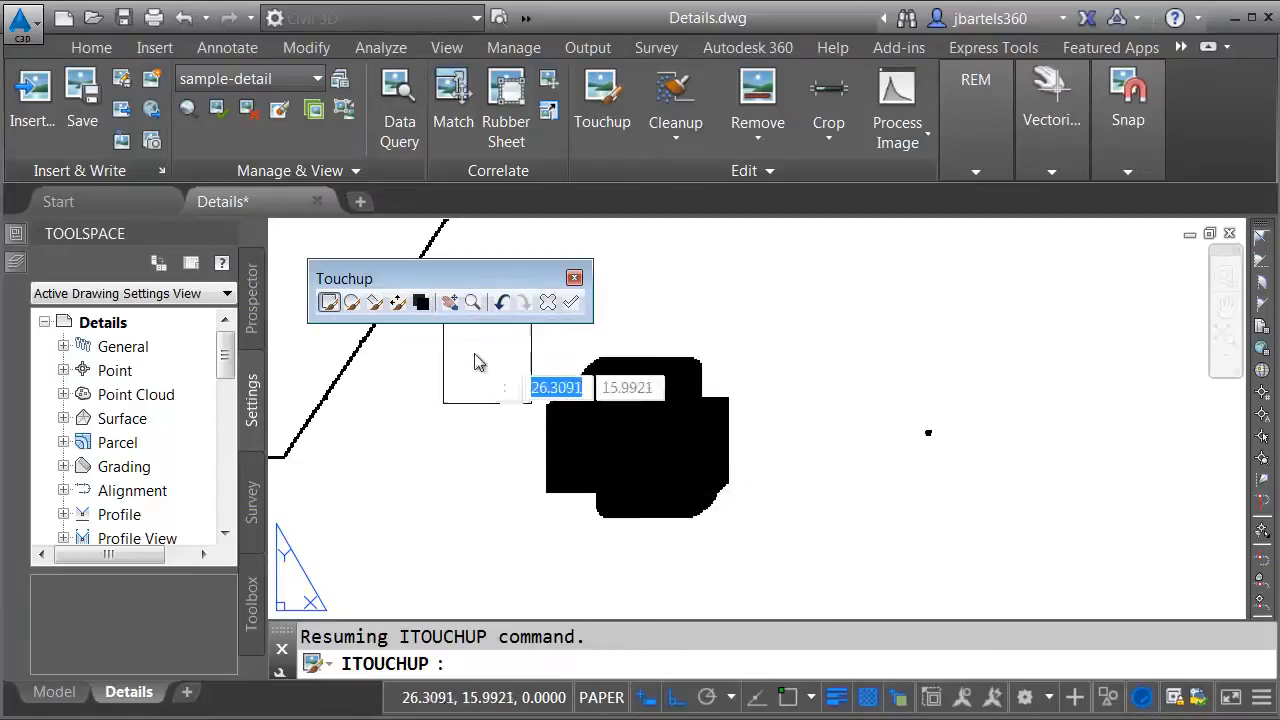
click(420, 302)
mouse_move(509, 414)
mouse_down()
mouse_move(606, 371)
mouse_move(551, 500)
mouse_move(722, 450)
mouse_move(700, 509)
mouse_up()
Examine the blank areas around the curb section and its dimensions for leftover specks
scroll(880, 440, down, 6)
mouse_move(847, 381)
middle_down()
mouse_move(886, 483)
mouse_move(869, 550)
middle_up()
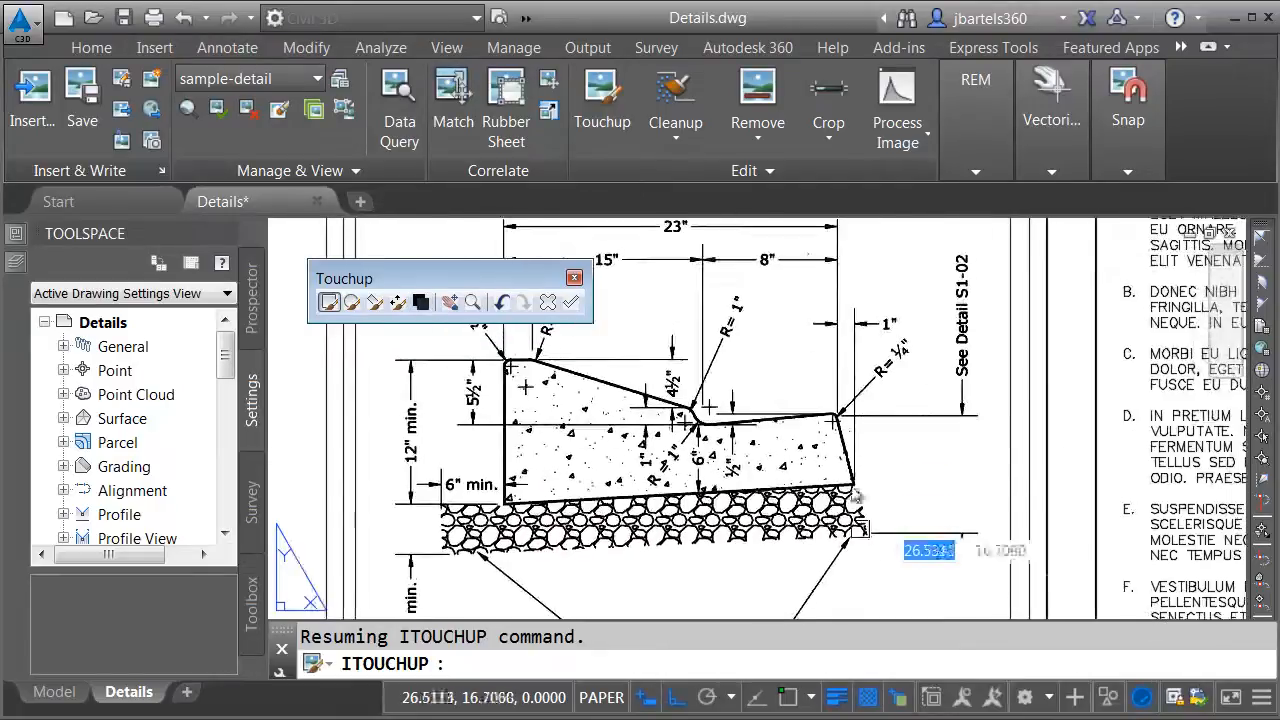
scroll(805, 258, up, 4)
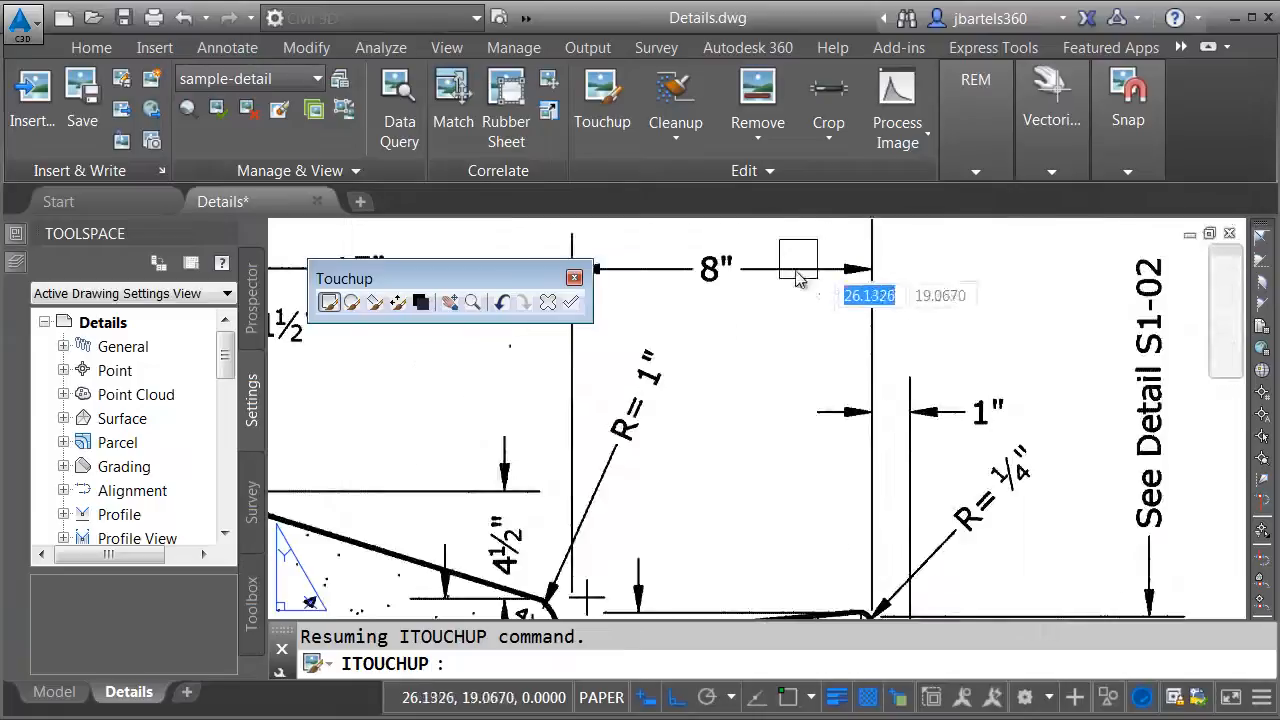
middle_drag(688, 388, 896, 428)
scroll(810, 410, up, 3)
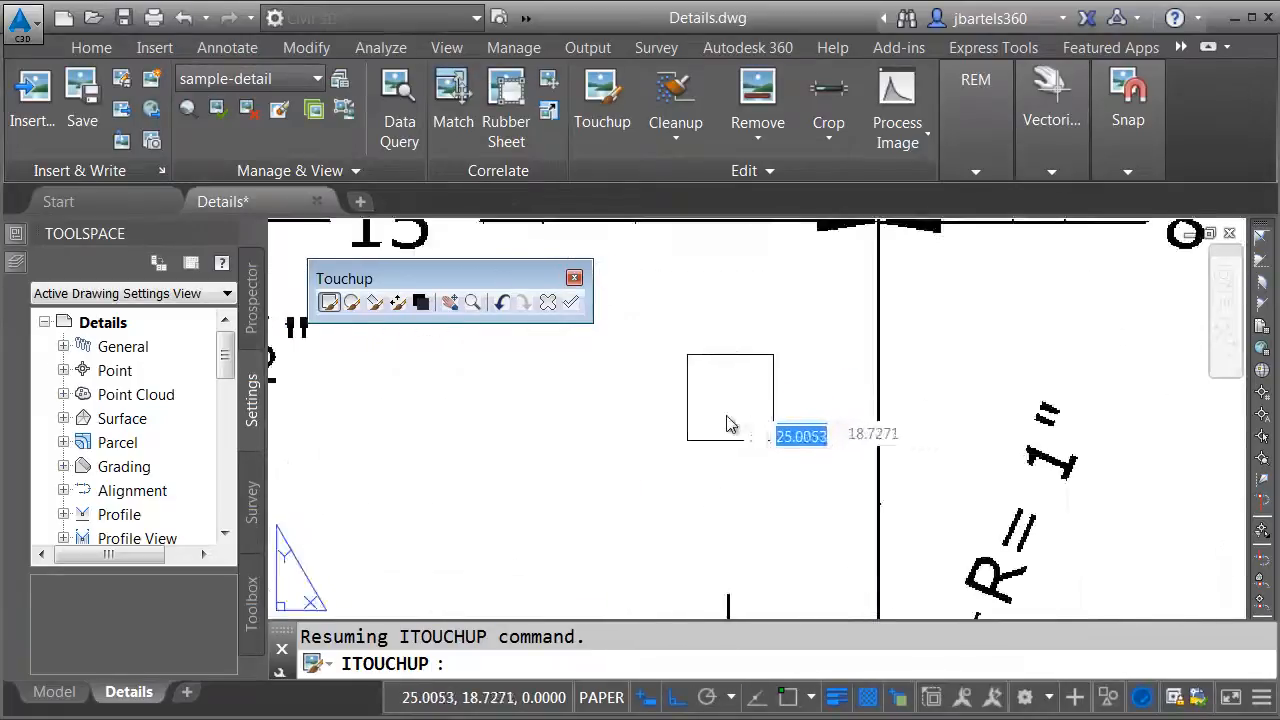
scroll(750, 415, down, 6)
middle_drag(653, 430, 886, 394)
scroll(671, 340, up, 4)
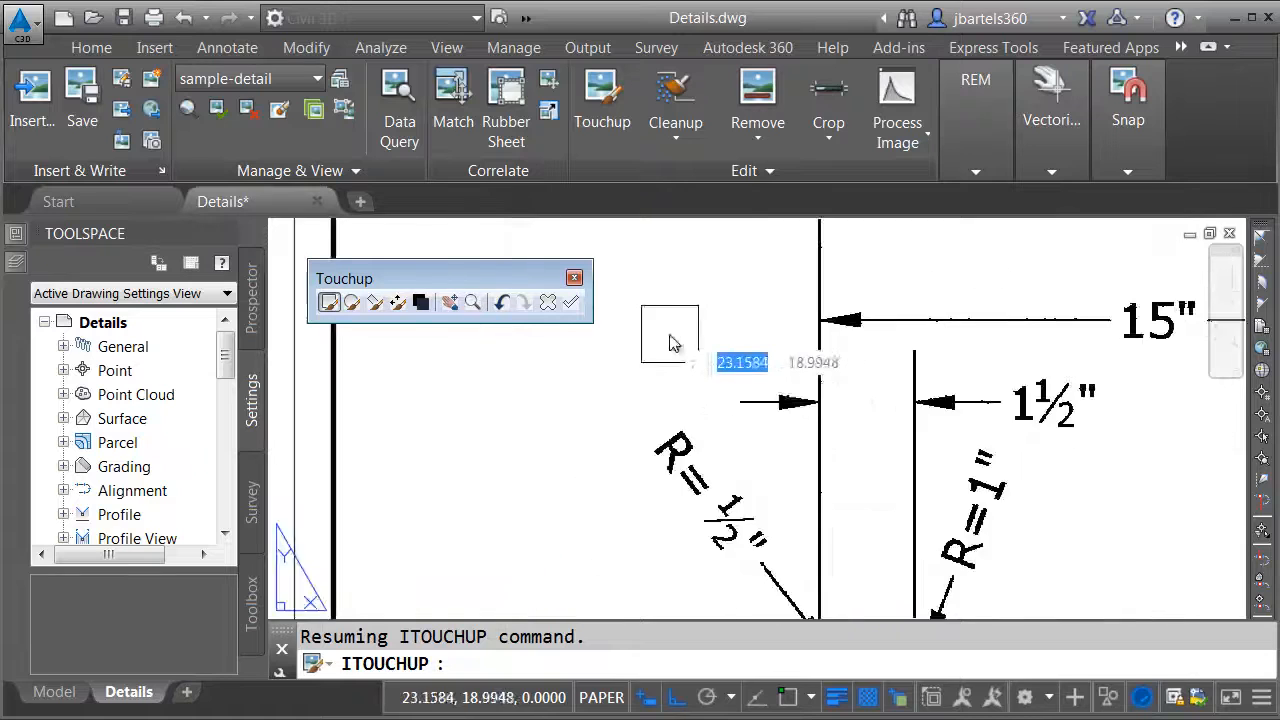
scroll(660, 380, down, 4)
scroll(606, 423, up, 2)
scroll(580, 506, up, 3)
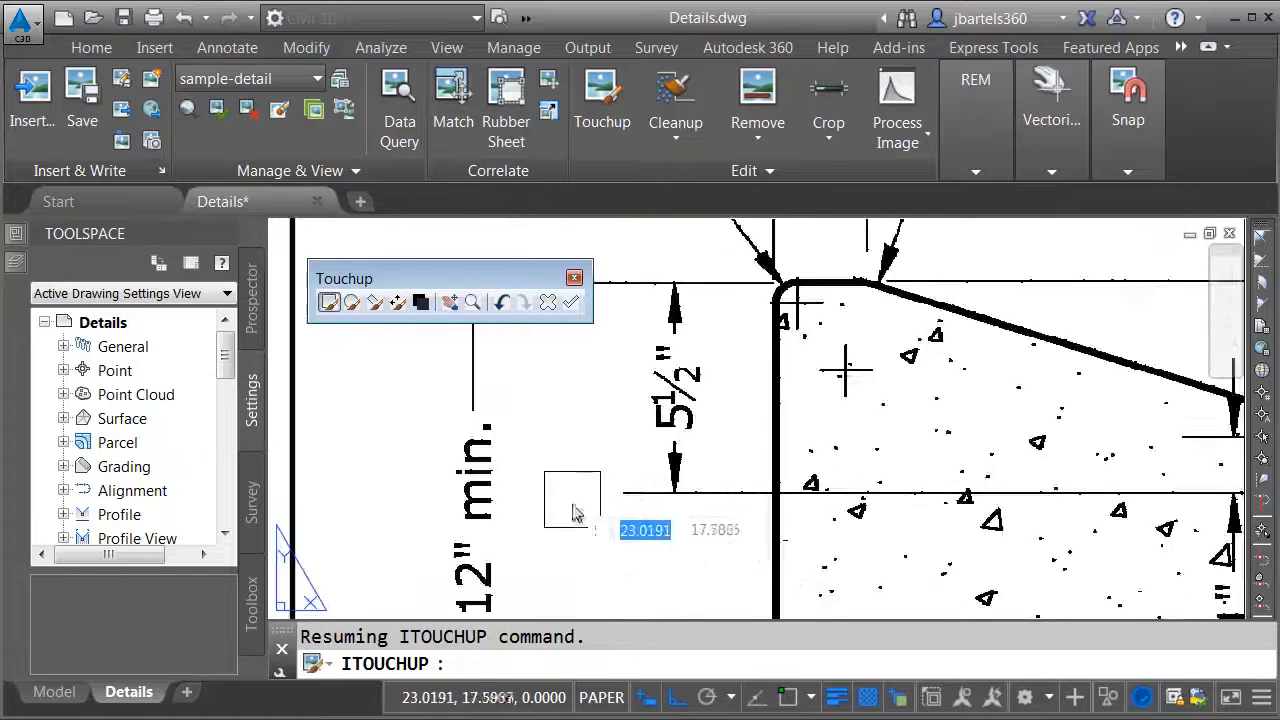
scroll(586, 514, down, 6)
middle_drag(745, 525, 665, 447)
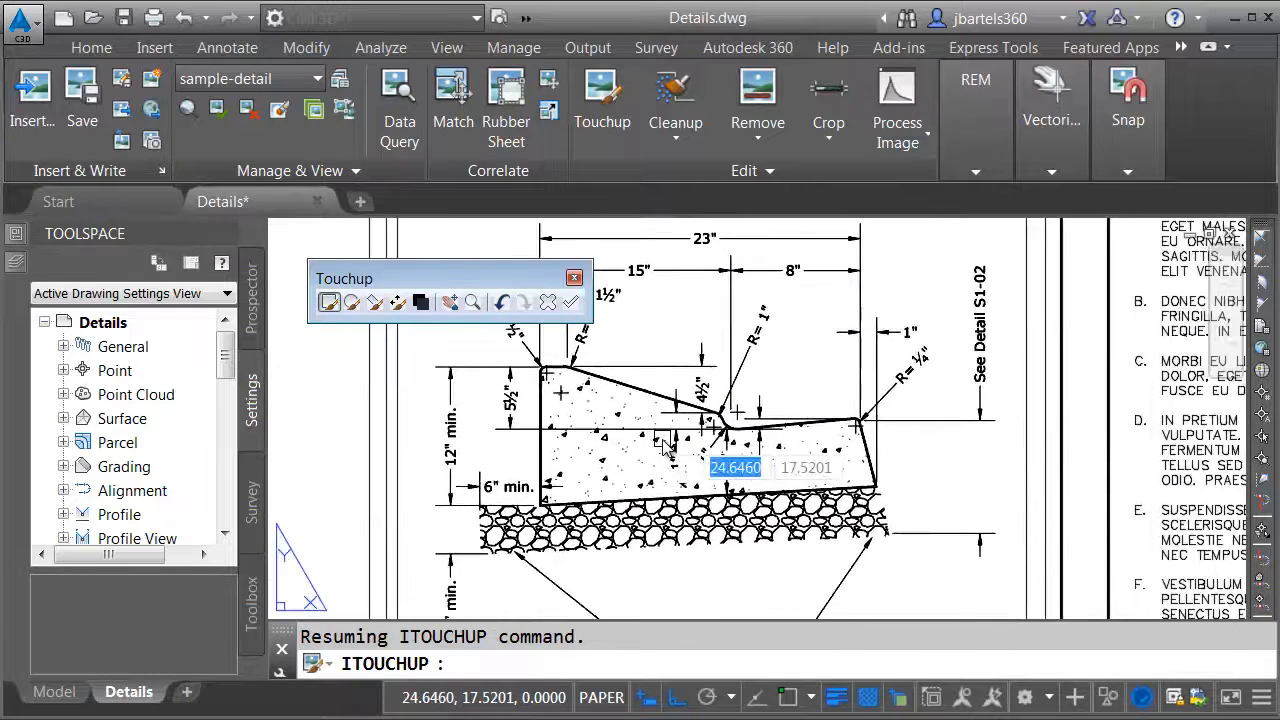
Apply the Touchup edits to the image and turn off the image frame
click(572, 304)
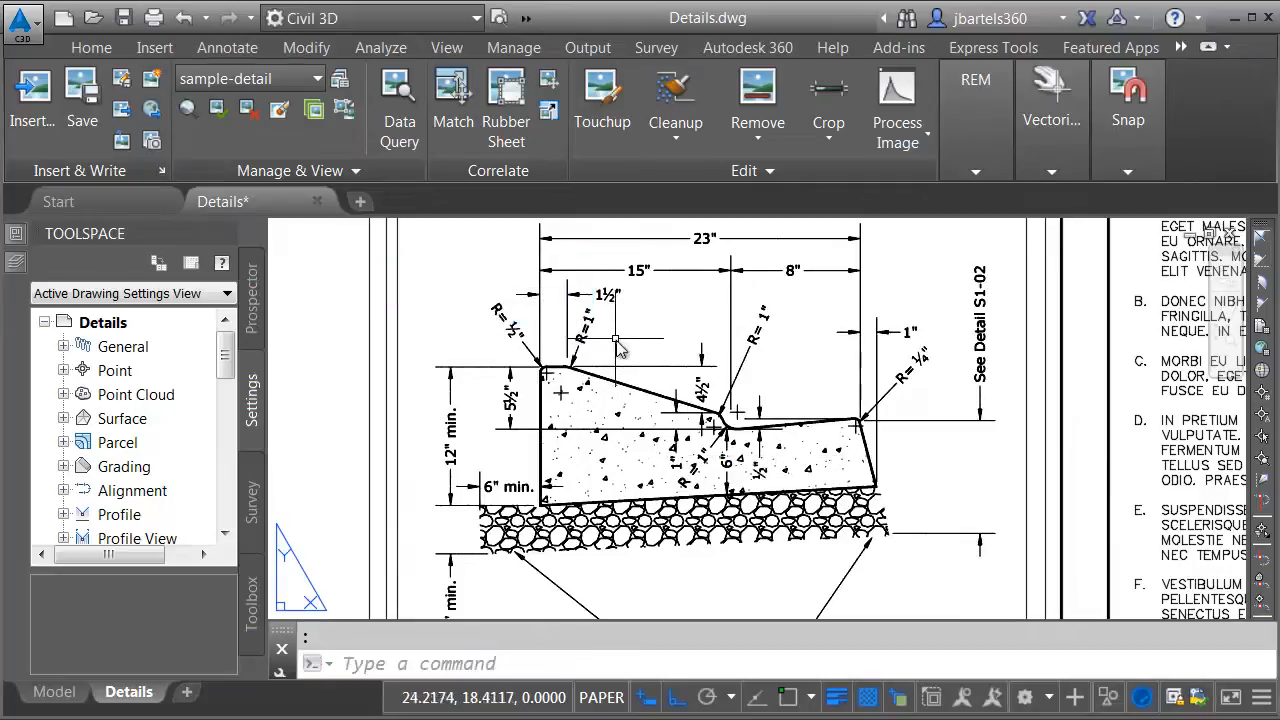
scroll(620, 343, down, 4)
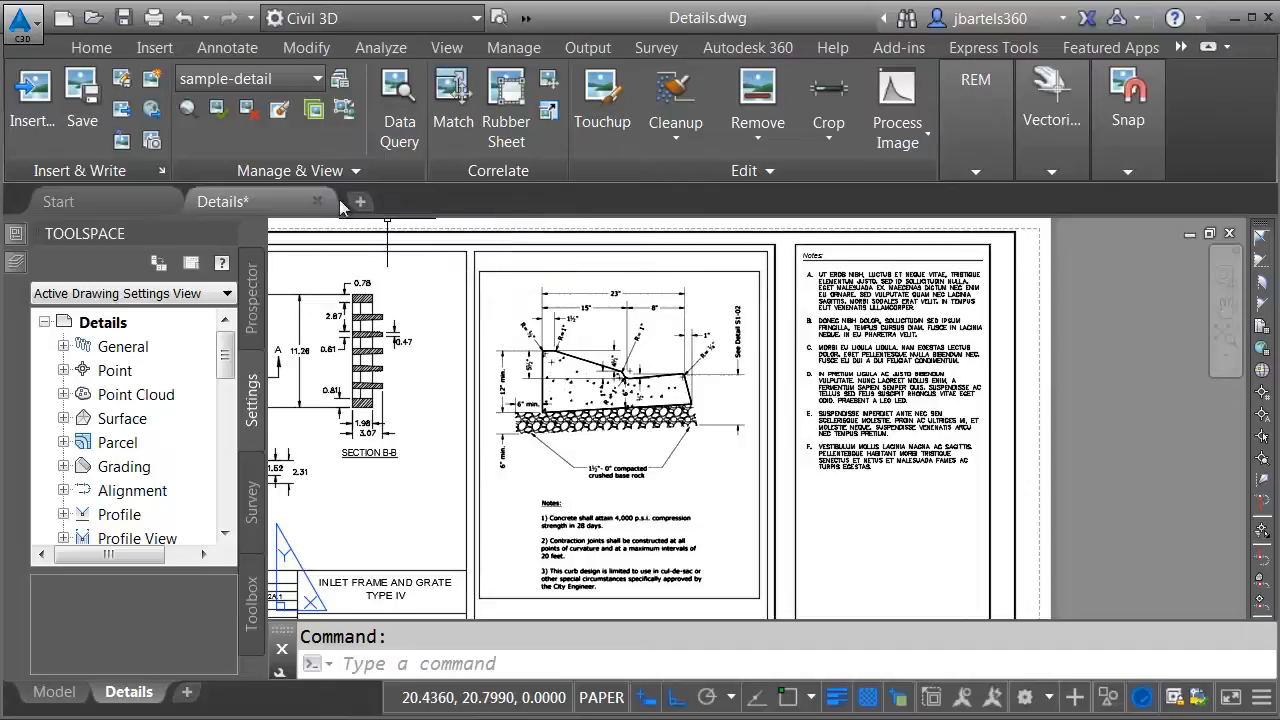
click(343, 110)
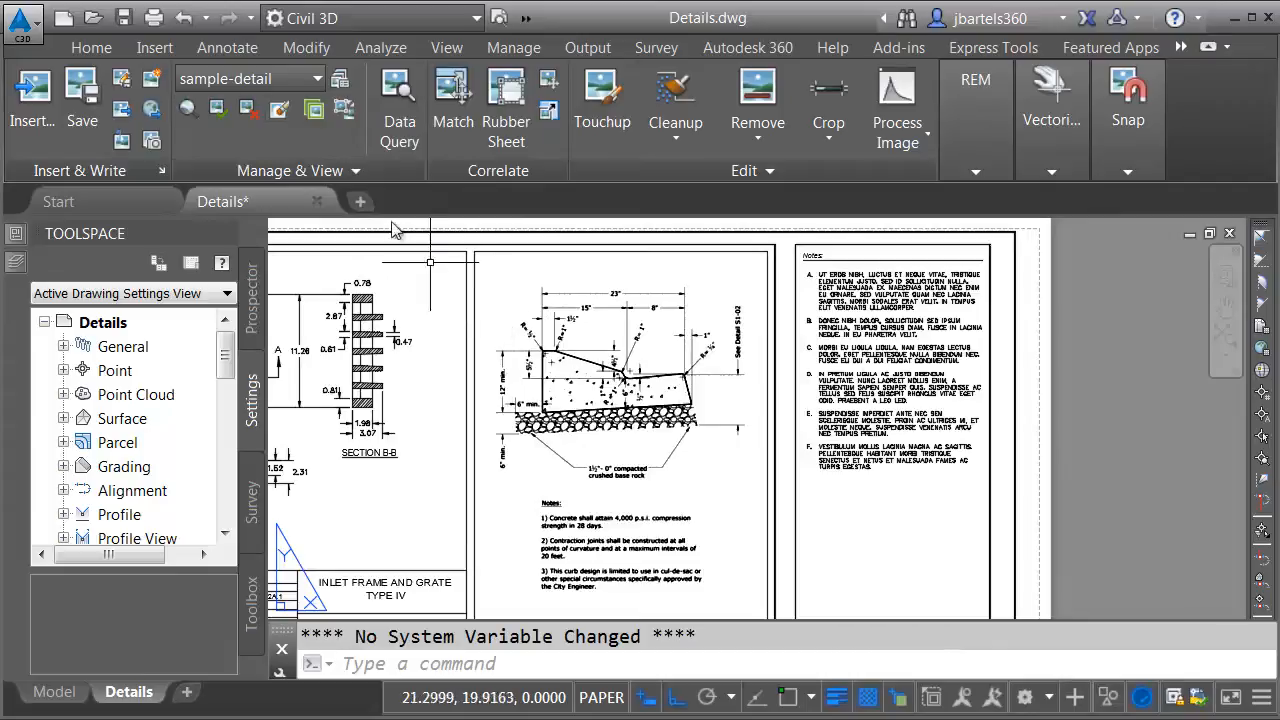
Preview the plot of the Details sheet and inspect the cleaned curb section, its hatch, dimensions and notes
click(152, 18)
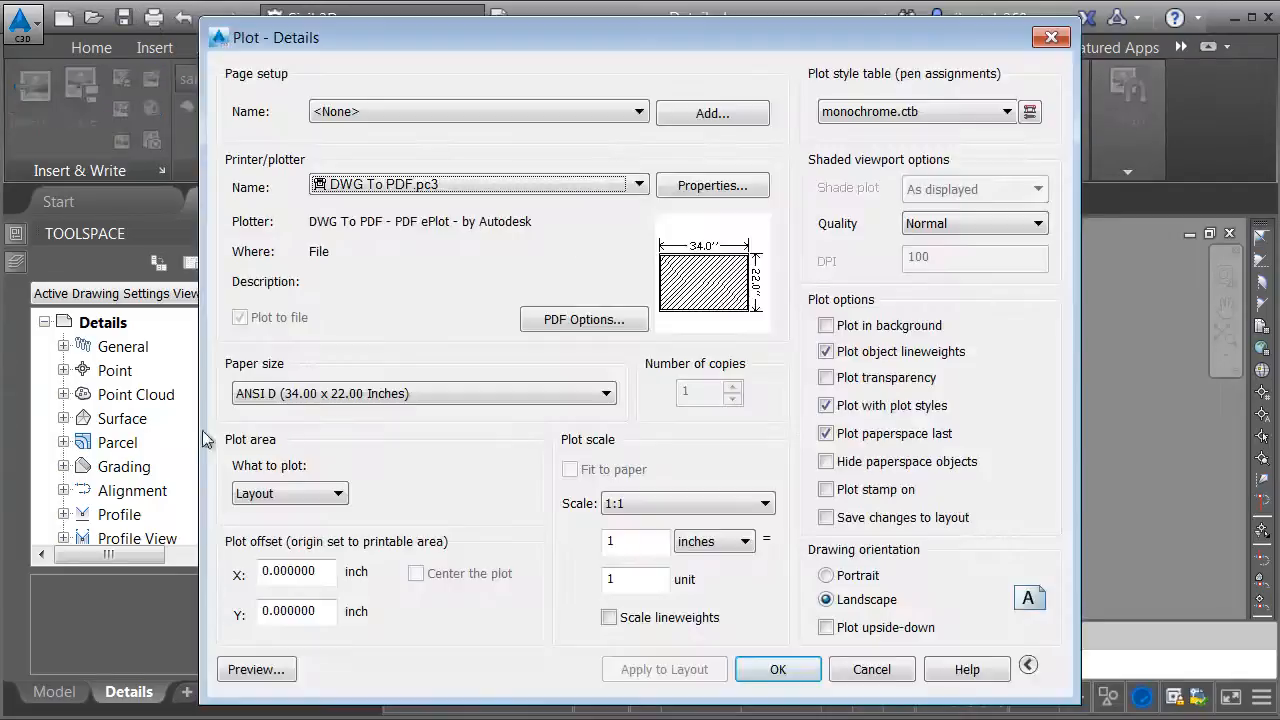
click(255, 669)
scroll(795, 257, up, 3)
scroll(797, 263, up, 5)
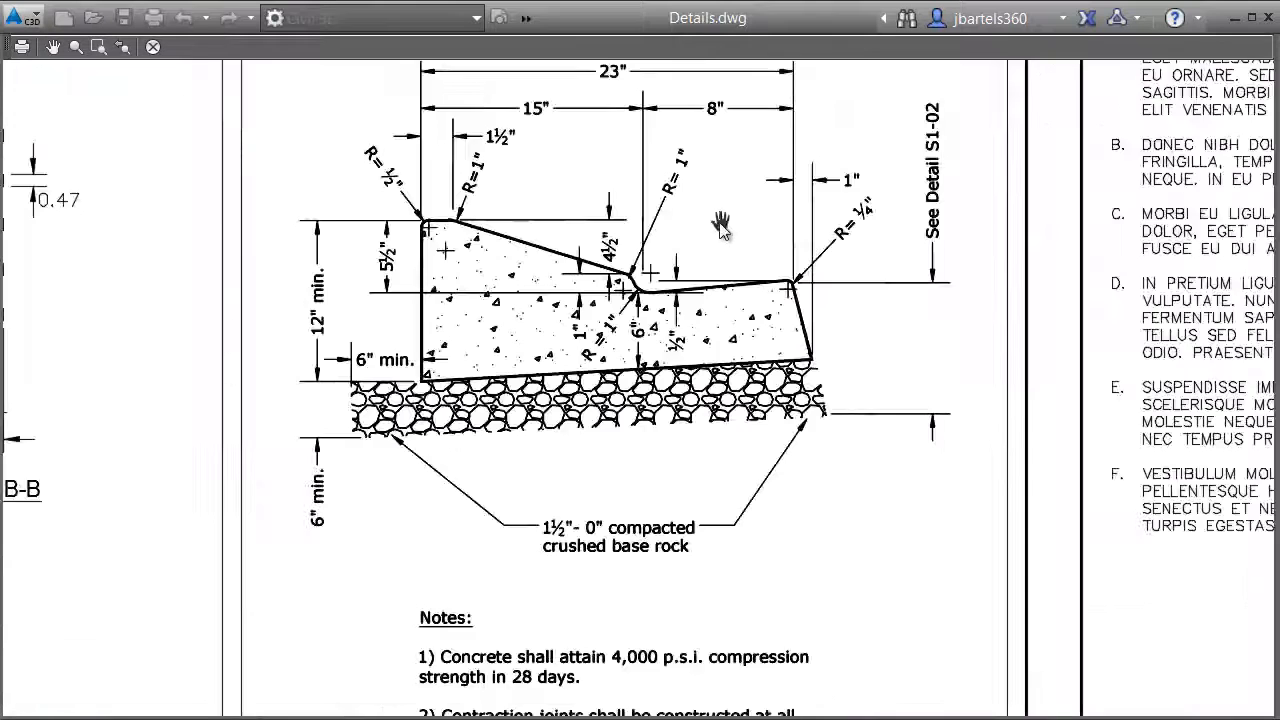
drag(716, 216, 718, 382)
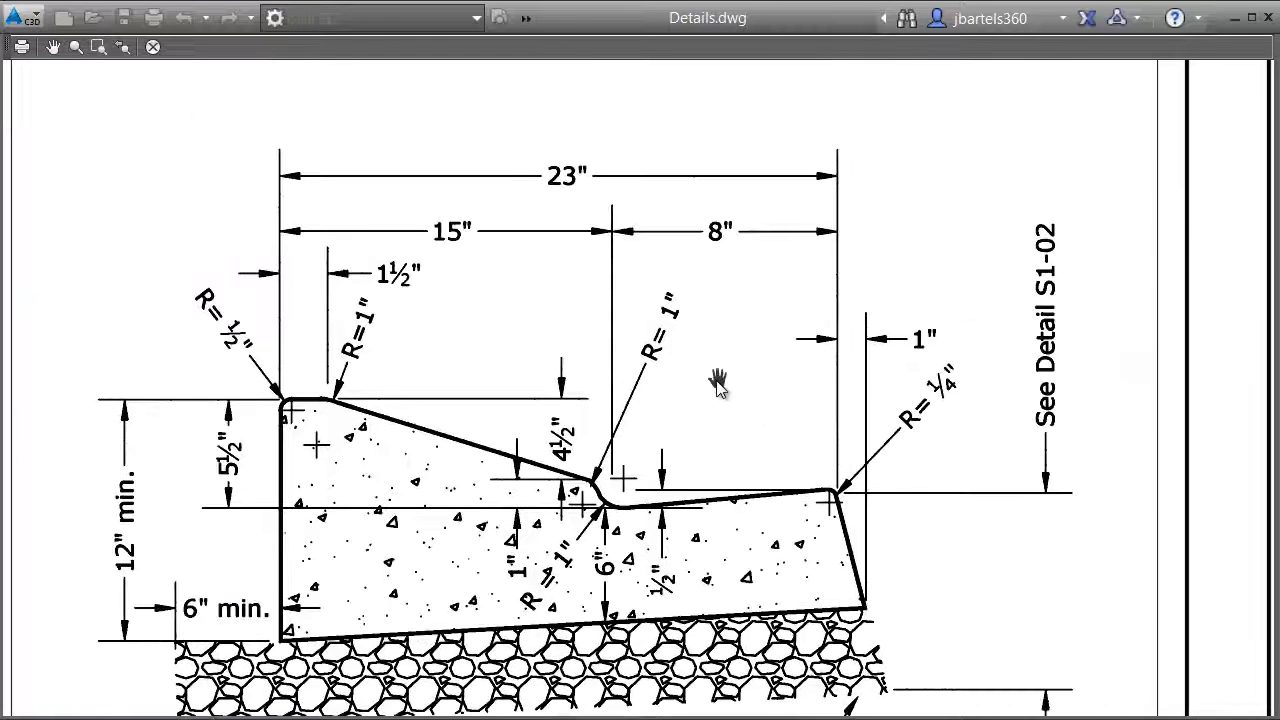
drag(693, 470, 705, 292)
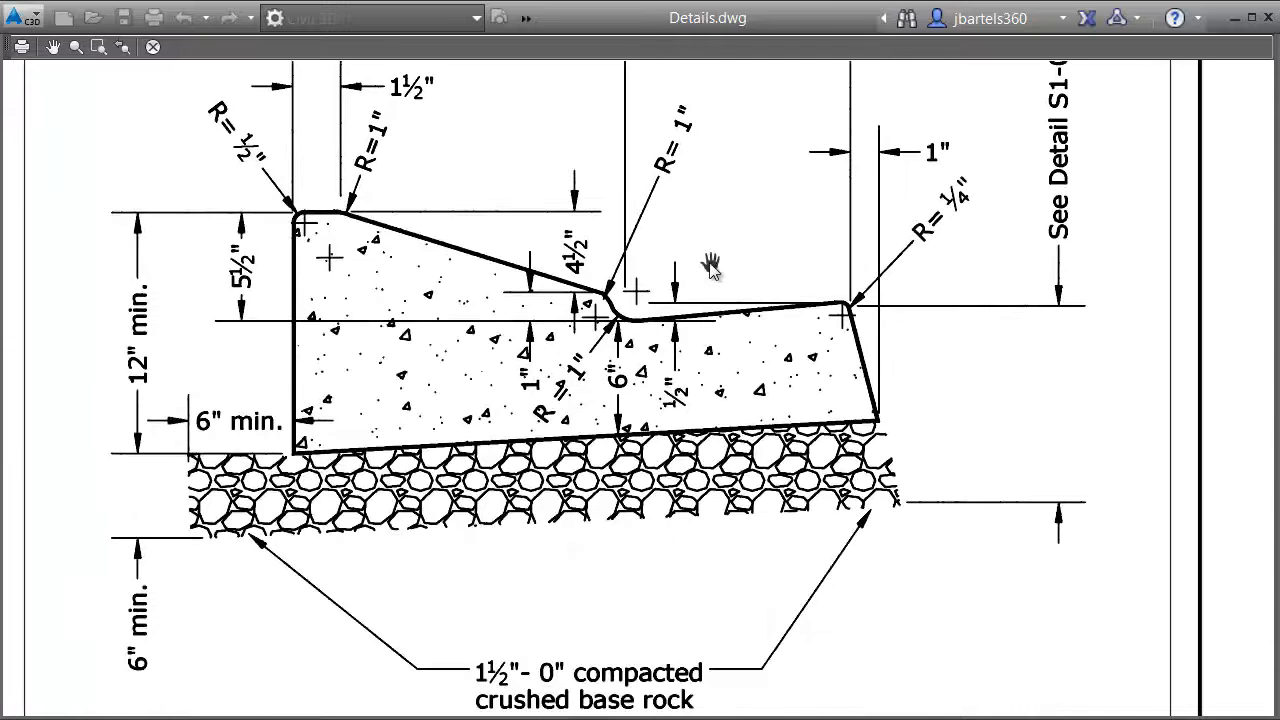
drag(709, 523, 706, 366)
drag(727, 548, 725, 307)
drag(738, 227, 708, 476)
scroll(708, 476, down, 2)
drag(775, 506, 774, 484)
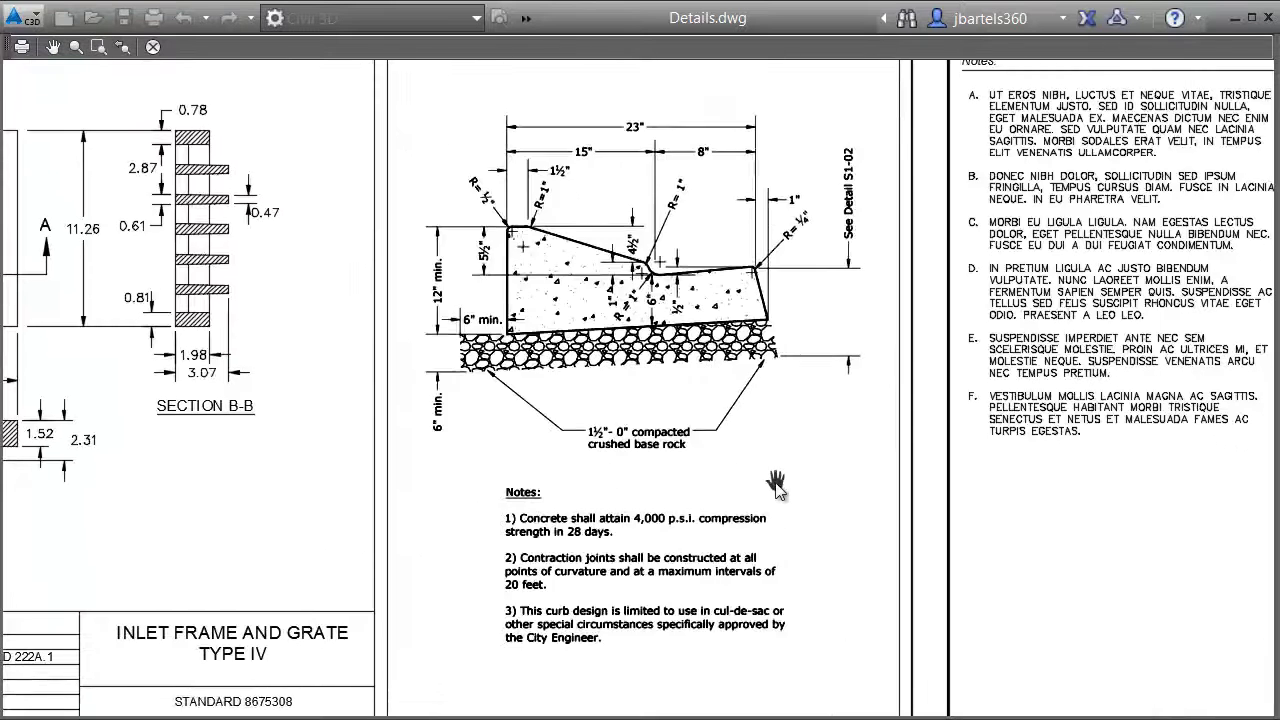